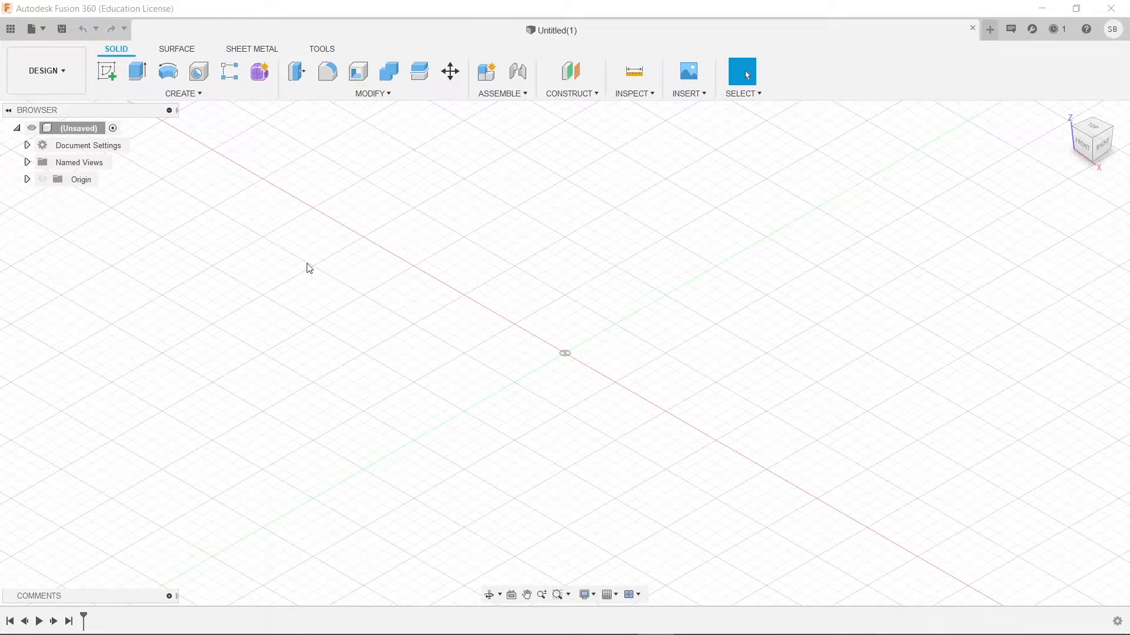
Start a sketch on the horizontal origin plane and draw a rectangle from the origin, 100 mm high and about 43 mm wide.
{"action": "left_click", "coordinate": [106, 72]}
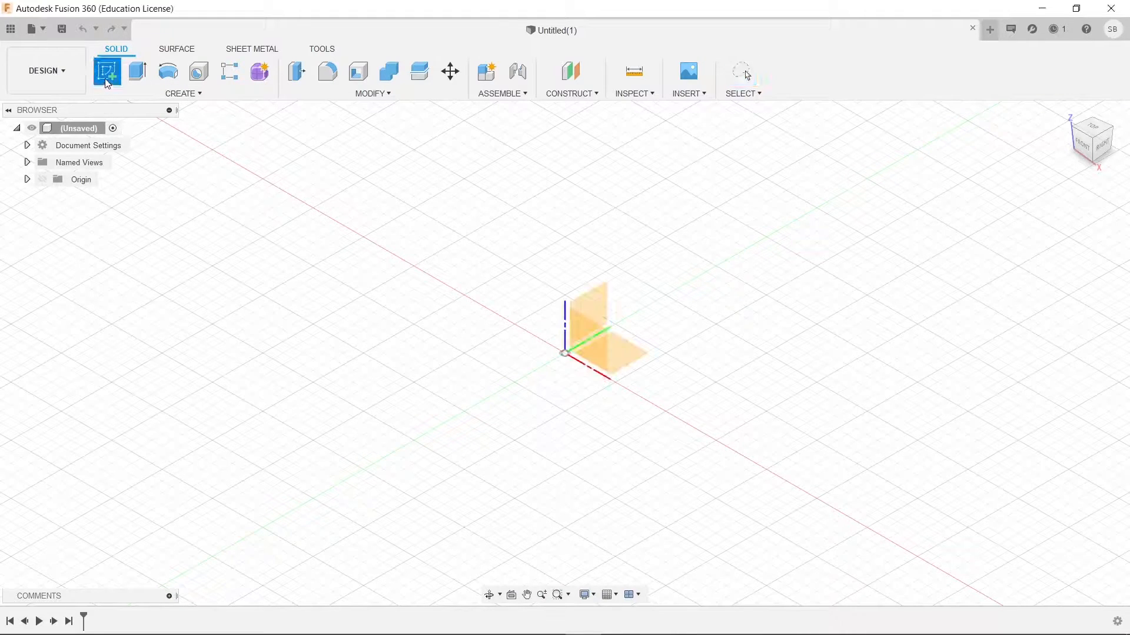
{"action": "left_click", "coordinate": [626, 361]}
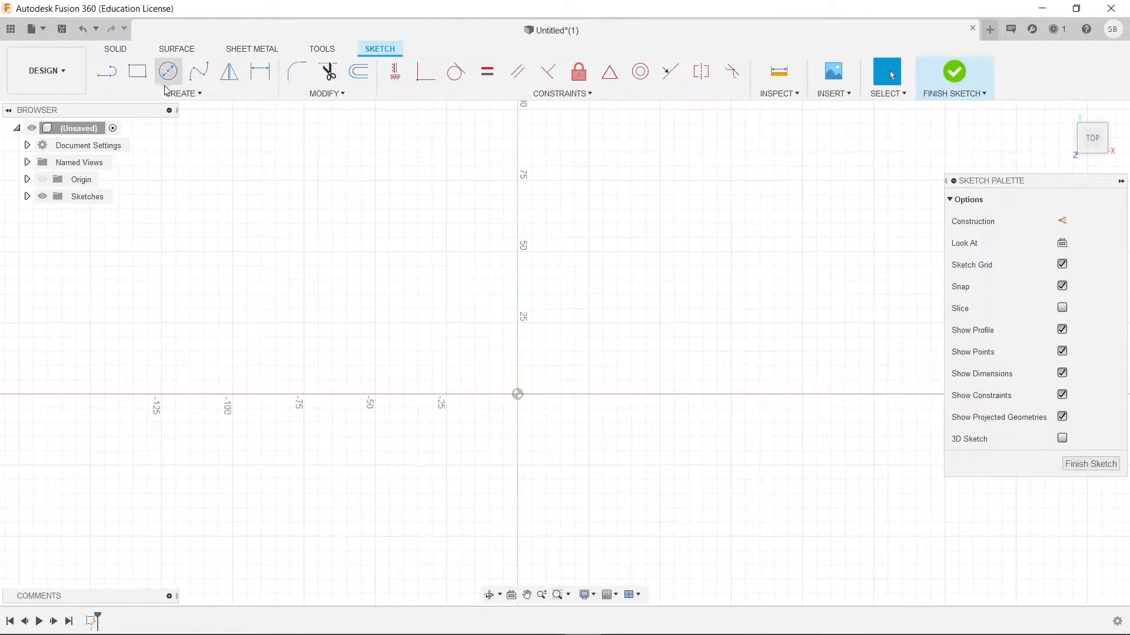
{"action": "left_click", "coordinate": [137, 71]}
{"action": "left_click", "coordinate": [517, 394]}
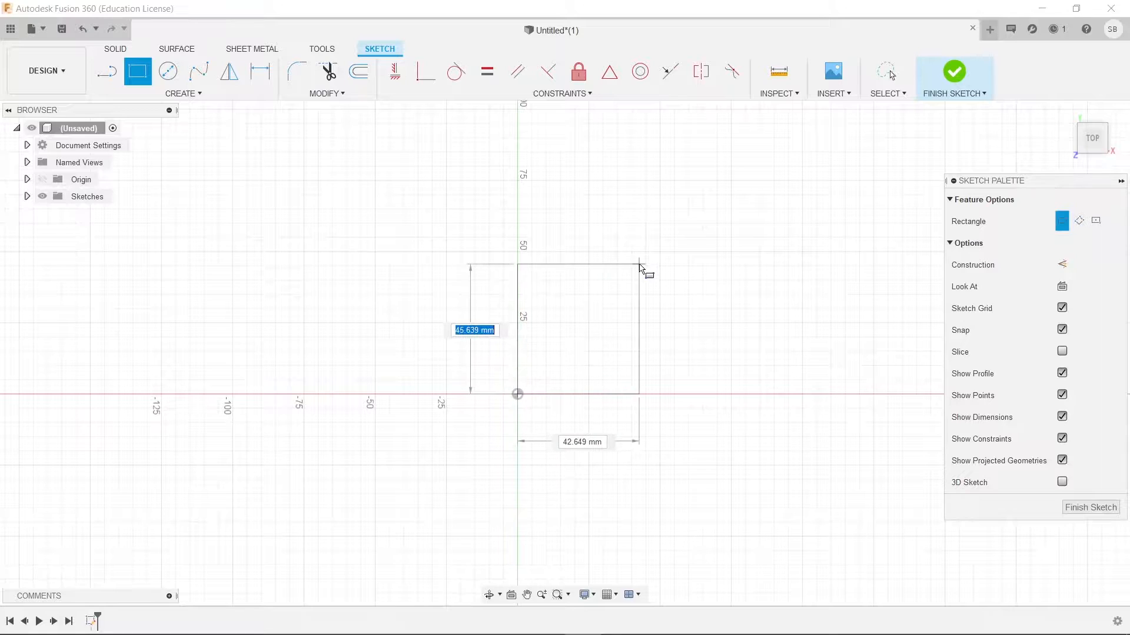
{"action": "key", "text": "BackSpace"}
{"action": "key", "text": "BackSpace"}
{"action": "type", "text": "00"}
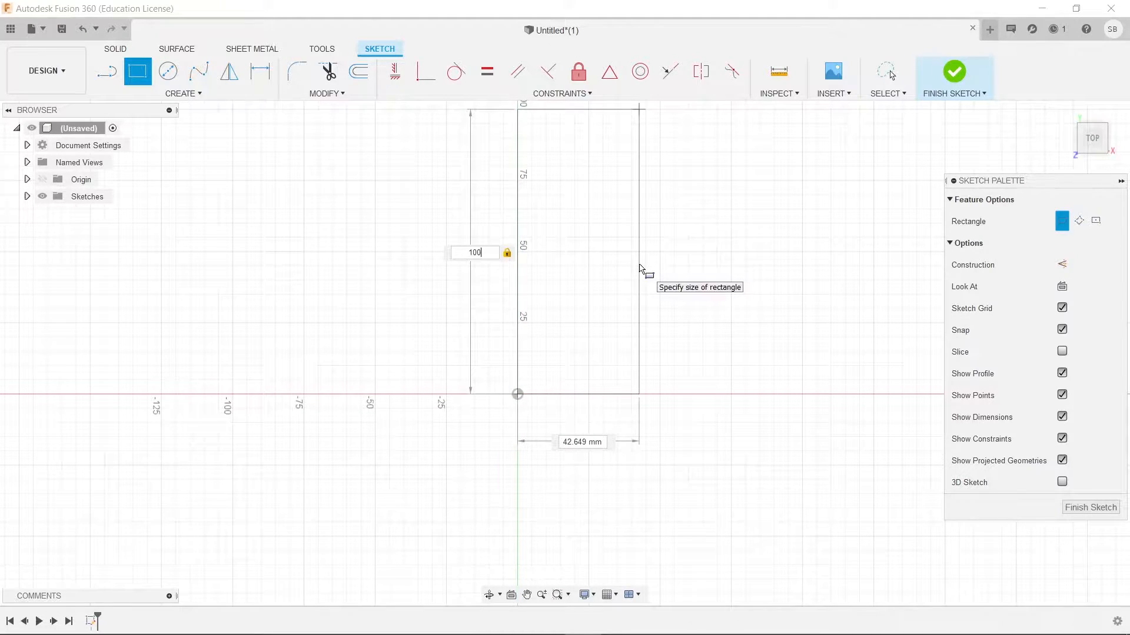
{"action": "key", "text": "Return"}
Dimension the rectangle's width as equal to its 100 mm height by referencing that dimension, and finish the sketch.
{"action": "key", "text": "d"}
{"action": "left_click", "coordinate": [575, 394]}
{"action": "left_click", "coordinate": [569, 429]}
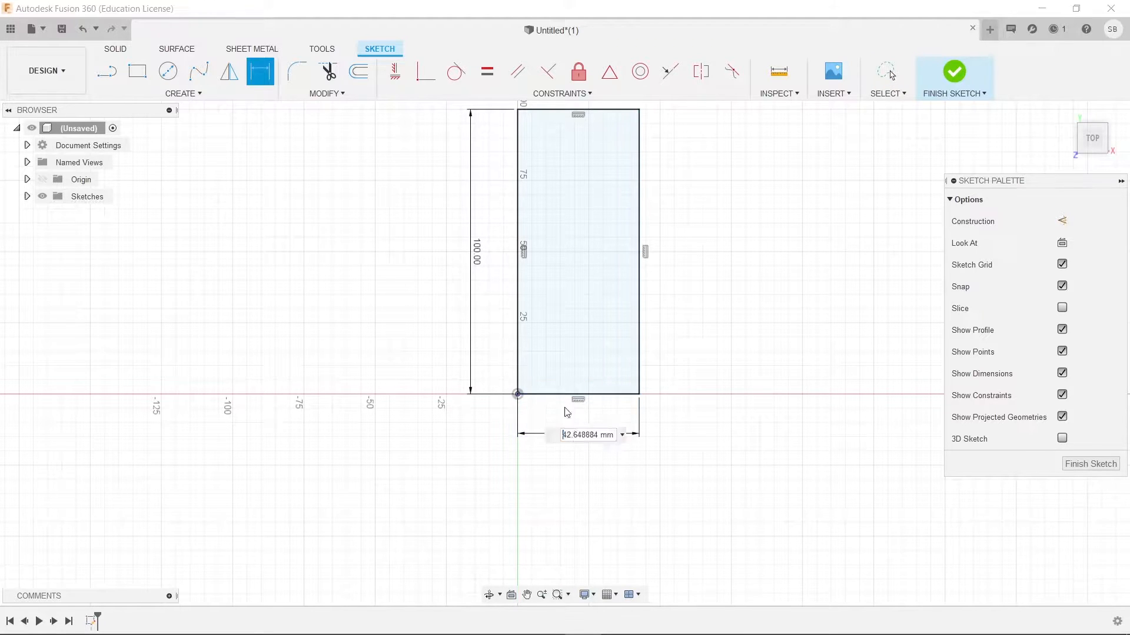
{"action": "type", "text": "100"}
{"action": "key", "text": "Return"}
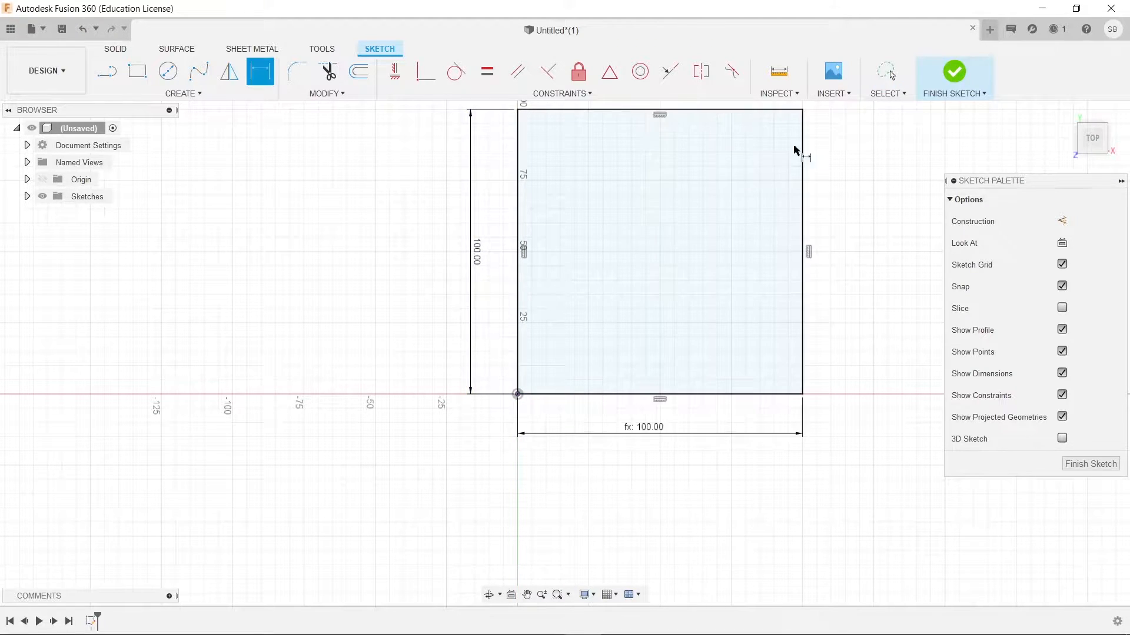
{"action": "left_click", "coordinate": [960, 80]}
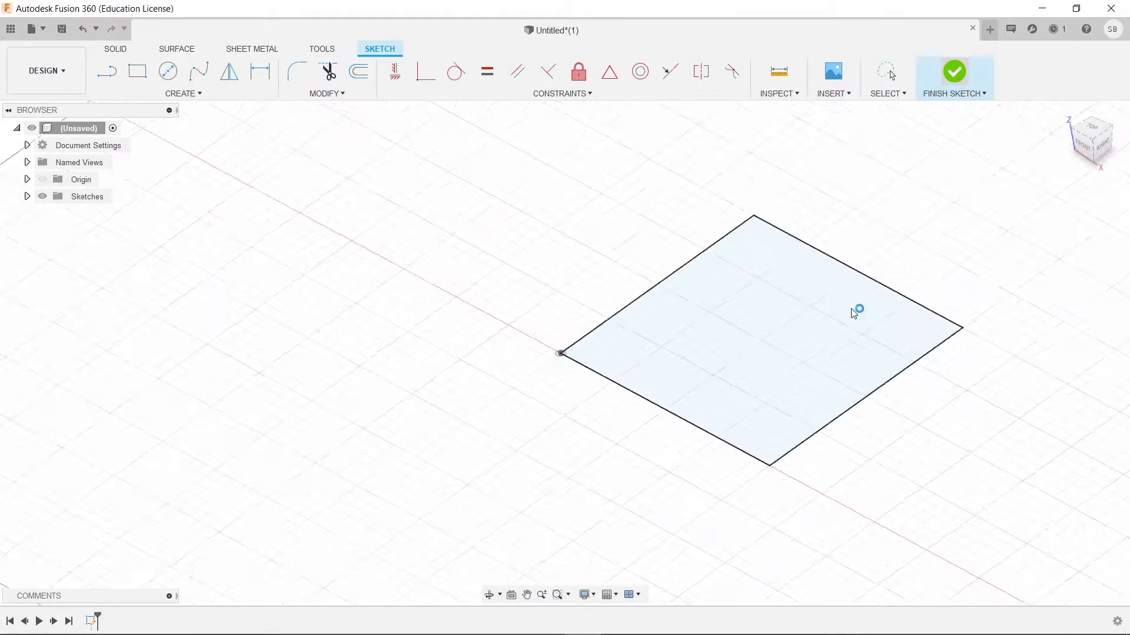
Extrude the square profile 20 mm as a new body.
{"action": "key", "text": "q"}
{"action": "left_click", "coordinate": [618, 333]}
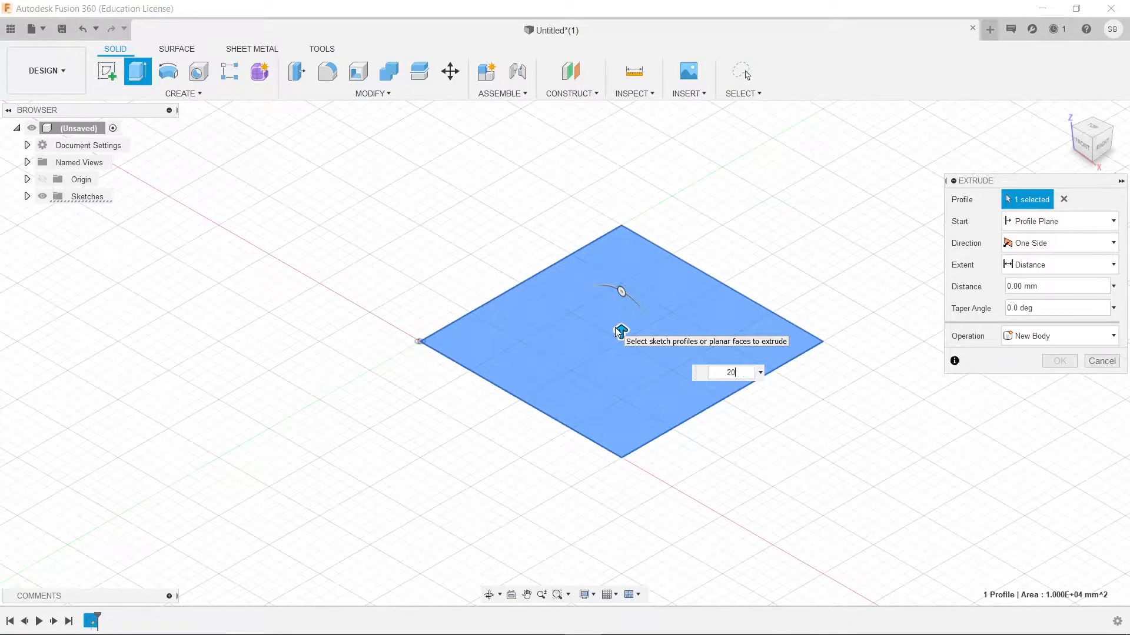
{"action": "type", "text": "20"}
{"action": "key", "text": "Return"}
Start a sketch on the plate's top face and draw a 10 mm diameter circle near its upper-left corner.
{"action": "middle_click_drag", "start_coordinate": [673, 328], "coordinate": [709, 370], "text": "shift"}
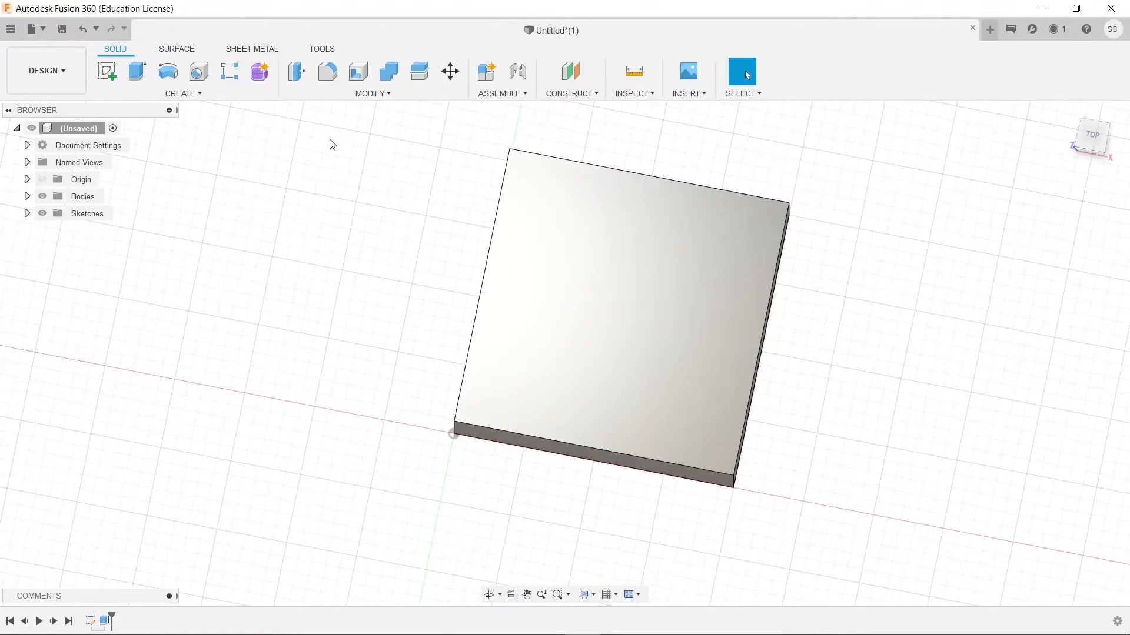
{"action": "left_click", "coordinate": [107, 71]}
{"action": "left_click", "coordinate": [602, 249]}
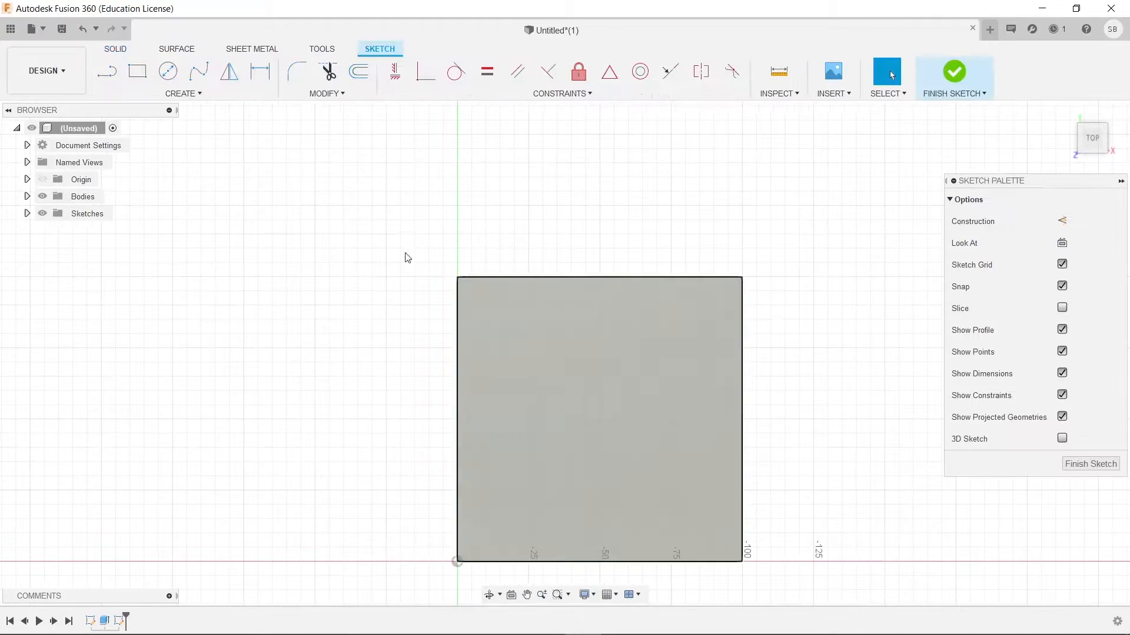
{"action": "left_click", "coordinate": [168, 71]}
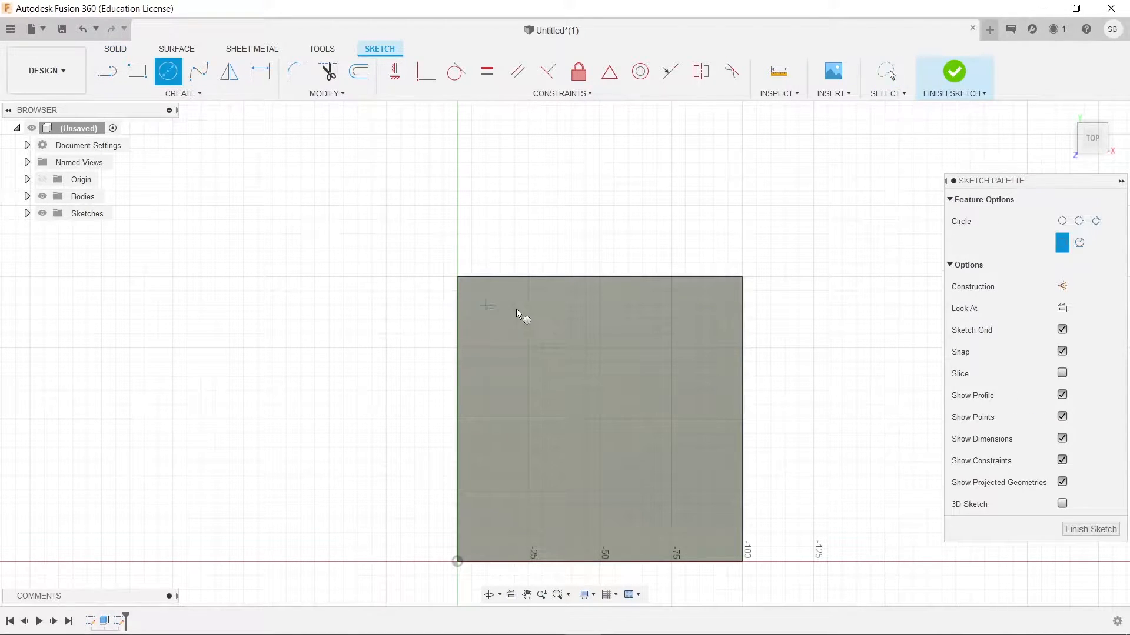
{"action": "scroll", "coordinate": [487, 307], "scroll_direction": "up", "scroll_amount": 3}
{"action": "left_click", "coordinate": [493, 327]}
{"action": "type", "text": "10"}
{"action": "key", "text": "Return"}
Dimension the circle's centre 10 mm from the plate's upper edge.
{"action": "key", "text": "d"}
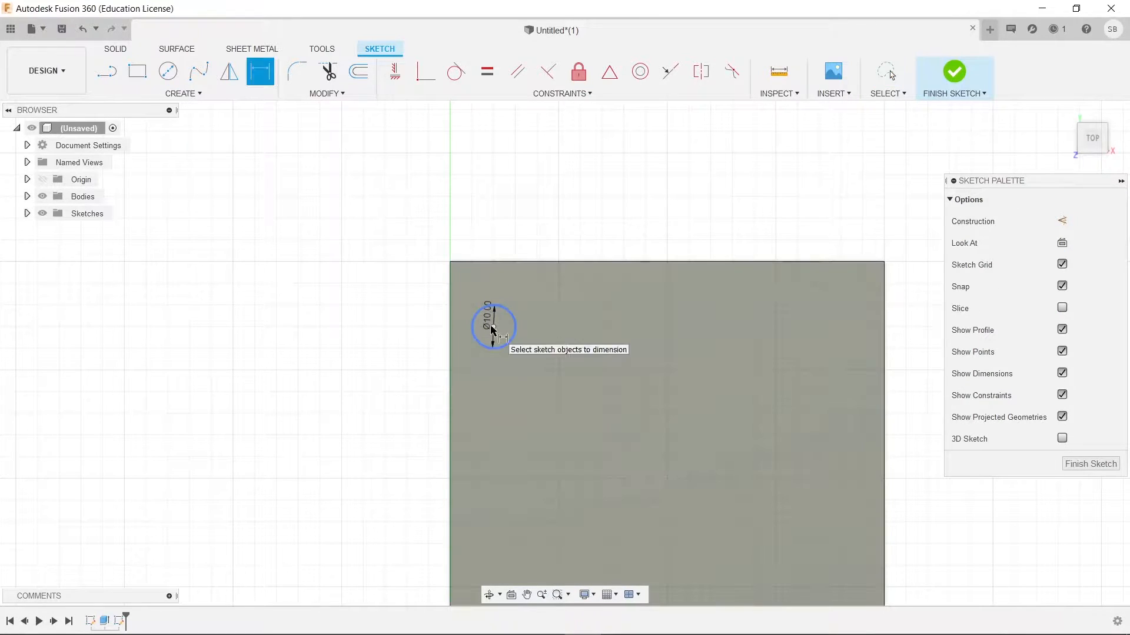
{"action": "left_click", "coordinate": [495, 327]}
{"action": "left_click", "coordinate": [502, 262]}
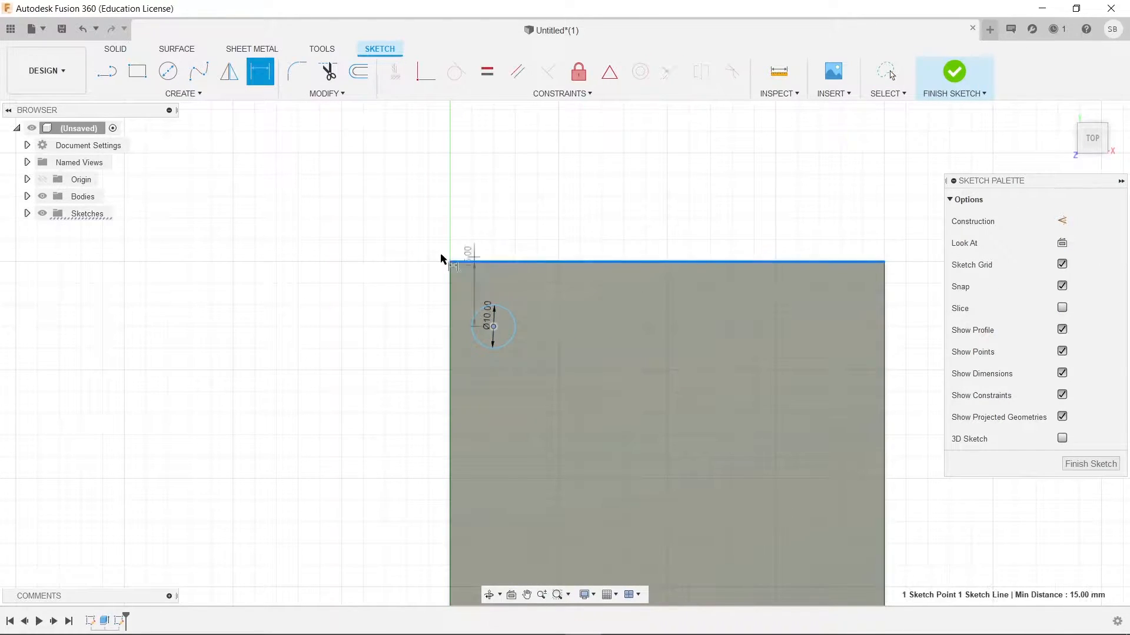
{"action": "left_click", "coordinate": [406, 260]}
{"action": "type", "text": "10"}
{"action": "key", "text": "Return"}
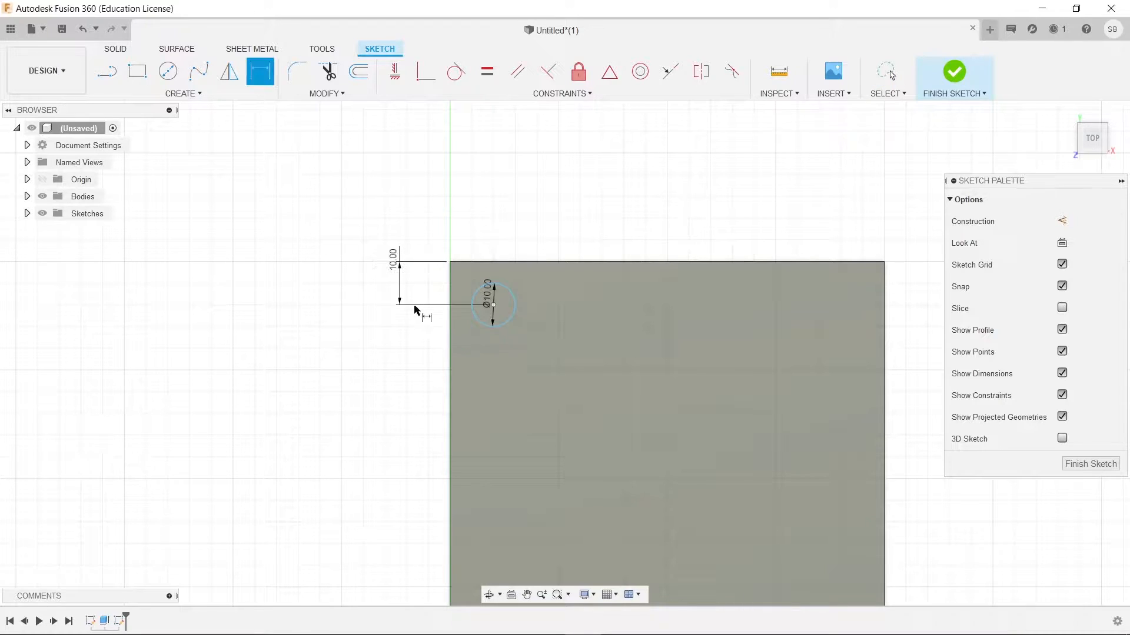
Dimension the circle's centre 10 mm from the plate's left edge and finish the sketch.
{"action": "left_click", "coordinate": [480, 314]}
{"action": "left_click", "coordinate": [452, 307]}
{"action": "left_click", "coordinate": [462, 217]}
{"action": "key", "text": "Return"}
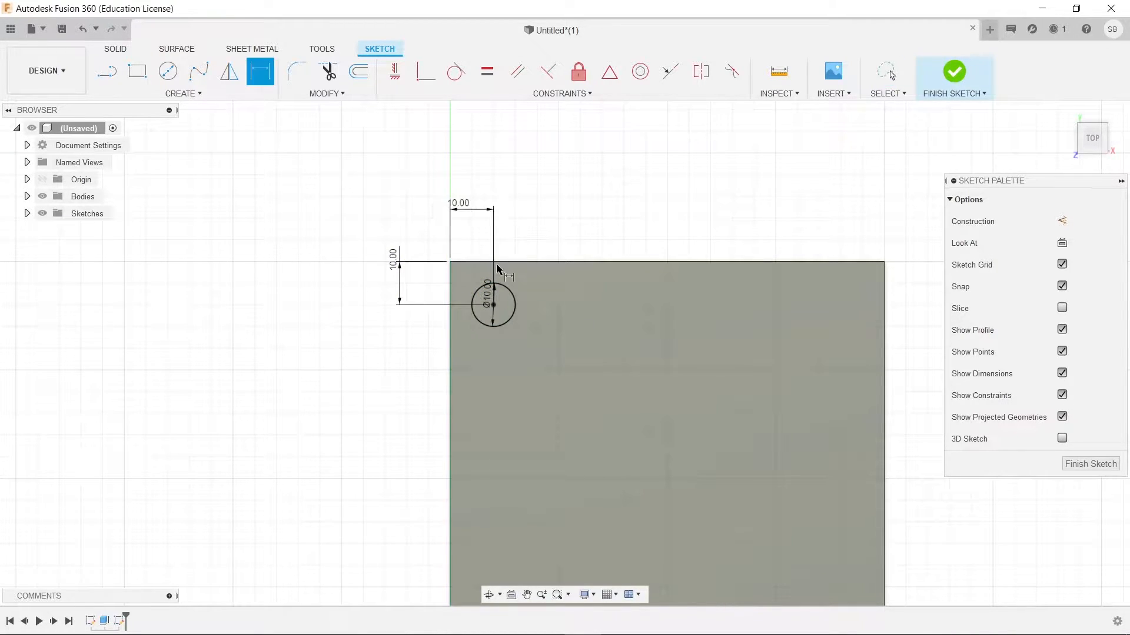
{"action": "key", "text": "Escape"}
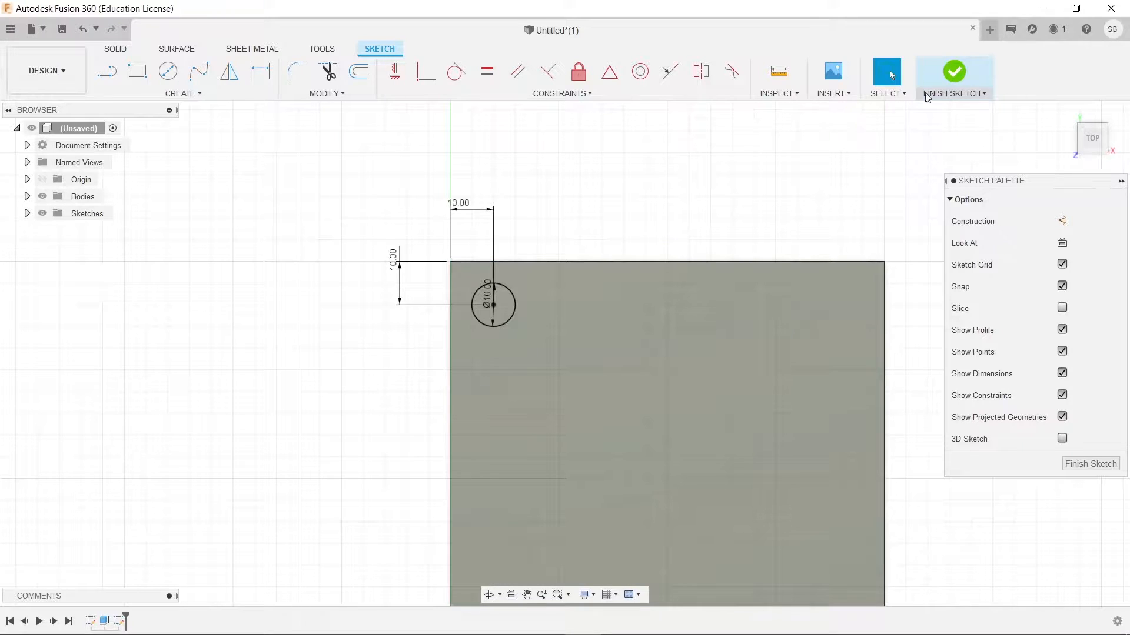
{"action": "left_click", "coordinate": [954, 72]}
Cut the circle through the plate with an Extrude whose extent is To Object, ending at the bottom face.
{"action": "mouse_move", "coordinate": [931, 149]}
{"action": "middle_mouse_down", "text": "shift"}
{"action": "mouse_move", "coordinate": [971, 394]}
{"action": "mouse_move", "coordinate": [764, 318]}
{"action": "middle_mouse_up", "text": "shift"}
{"action": "left_click", "coordinate": [139, 76]}
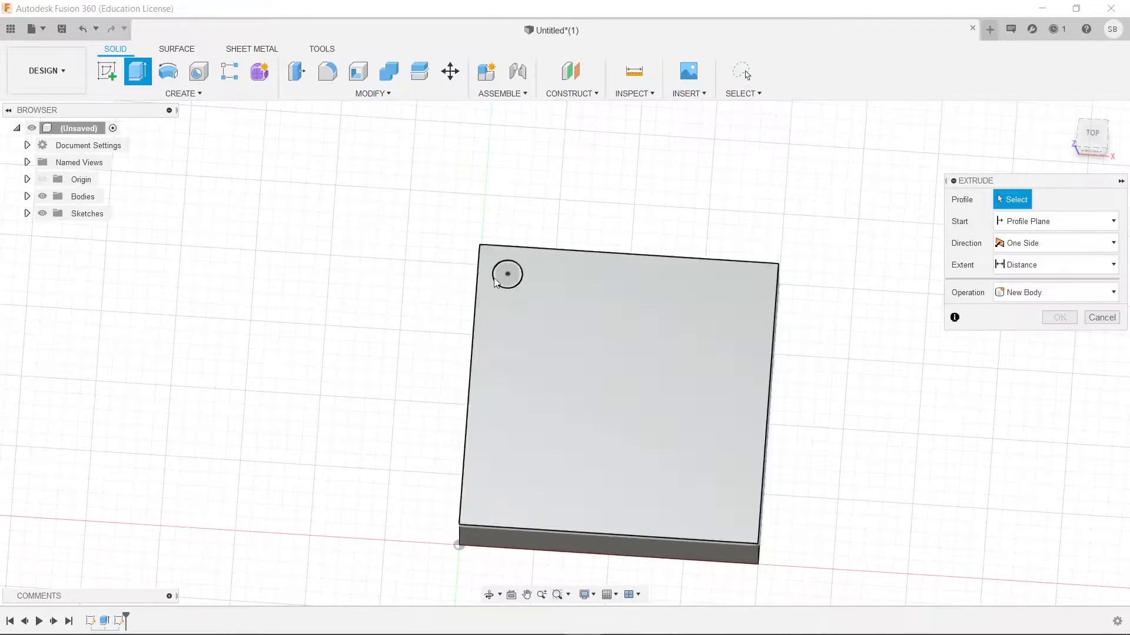
{"action": "left_click", "coordinate": [504, 274]}
{"action": "middle_click_drag", "start_coordinate": [556, 340], "coordinate": [753, 372], "text": "shift"}
{"action": "left_click", "coordinate": [1053, 264]}
{"action": "left_click", "coordinate": [1053, 294]}
{"action": "middle_click_drag", "start_coordinate": [918, 400], "coordinate": [691, 384], "text": "shift"}
{"action": "left_click", "coordinate": [692, 384]}
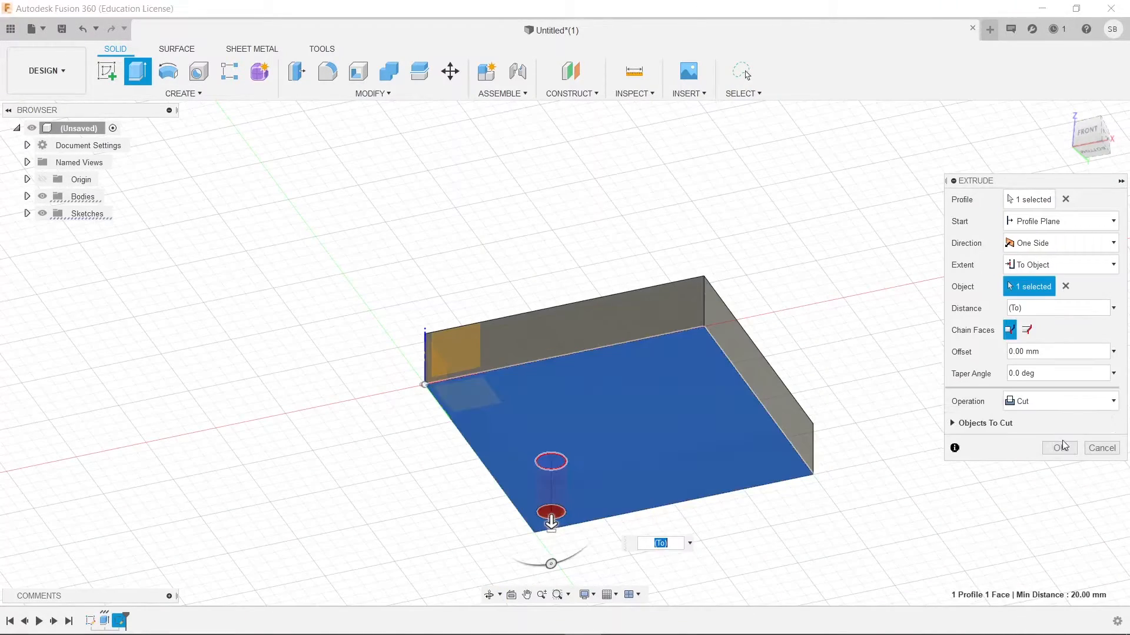
{"action": "key", "text": "Return"}
Edit the hole sketch to add a rectangular pattern of the circle, 3 by 3 over an 80 mm extent each way across the plate.
{"action": "middle_click_drag", "start_coordinate": [860, 316], "coordinate": [790, 353], "text": "shift"}
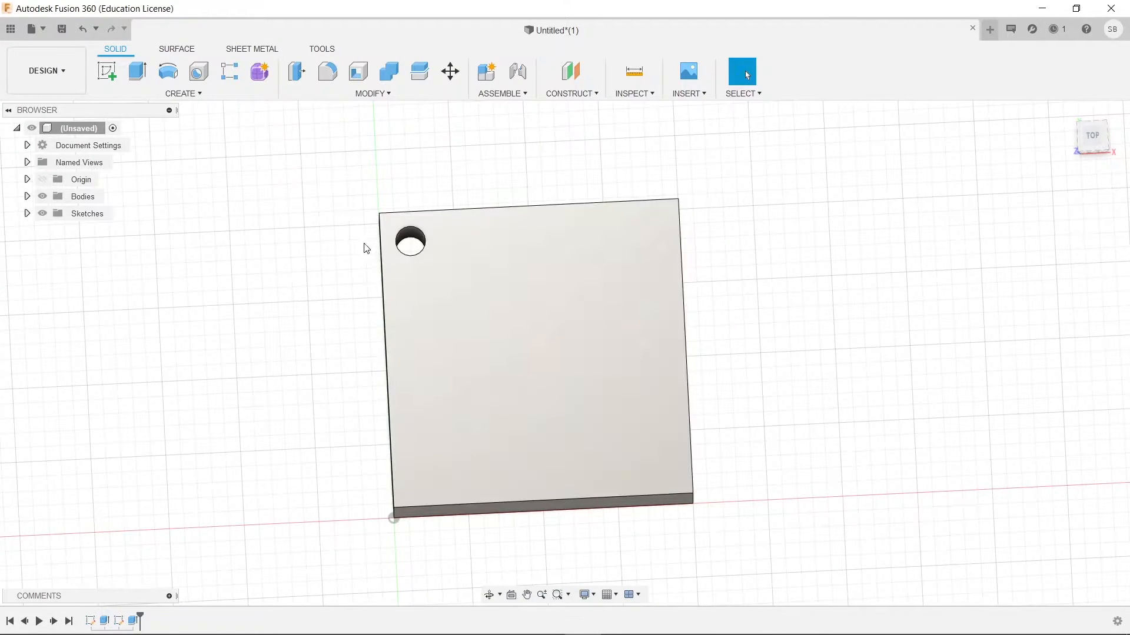
{"action": "double_click", "coordinate": [118, 621]}
{"action": "left_click", "coordinate": [187, 98]}
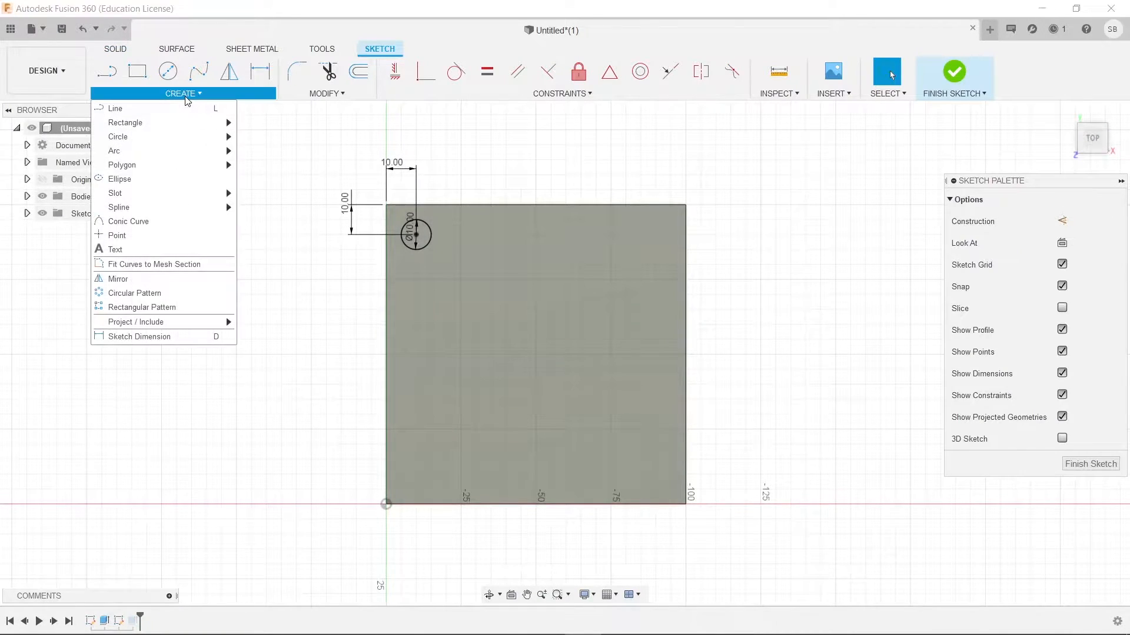
{"action": "left_click", "coordinate": [160, 306]}
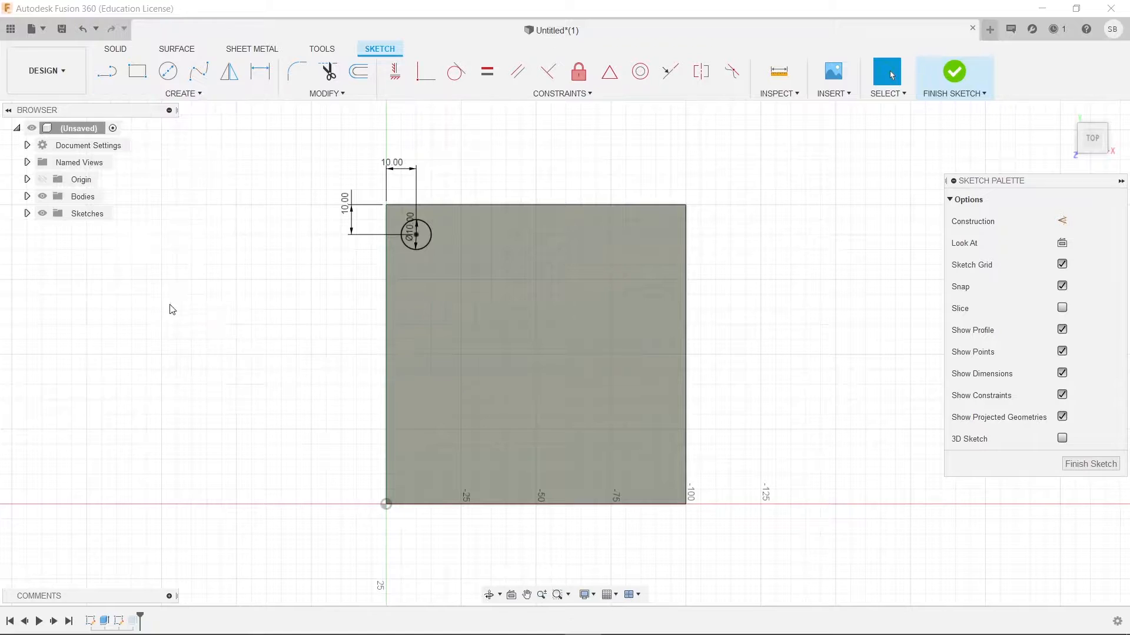
{"action": "left_click", "coordinate": [429, 238]}
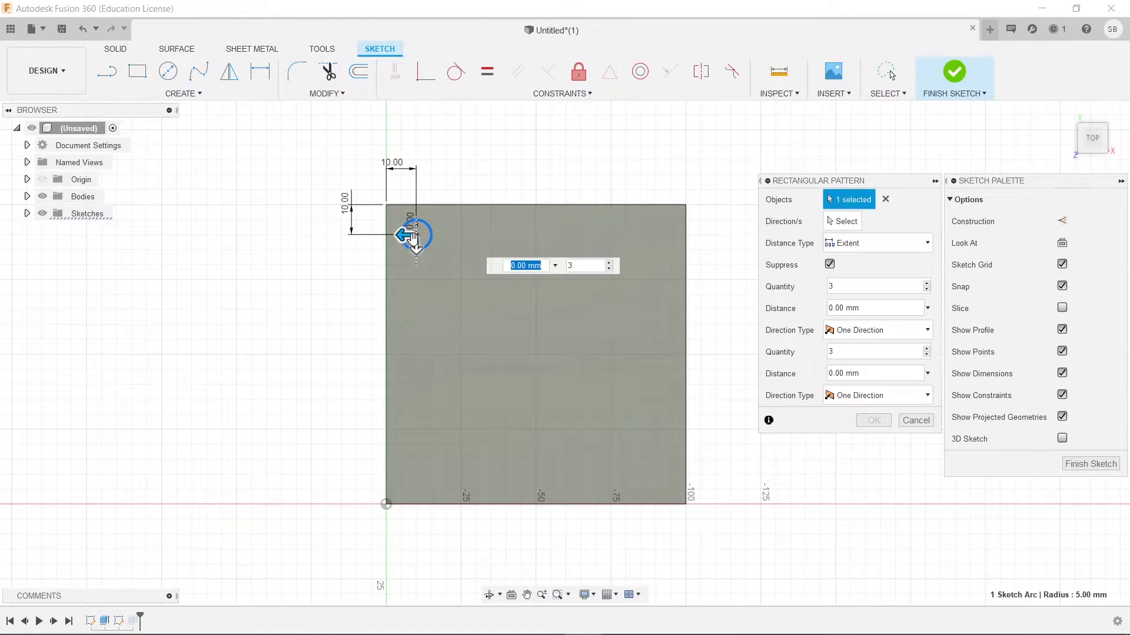
{"action": "left_click_drag", "start_coordinate": [410, 236], "coordinate": [648, 238]}
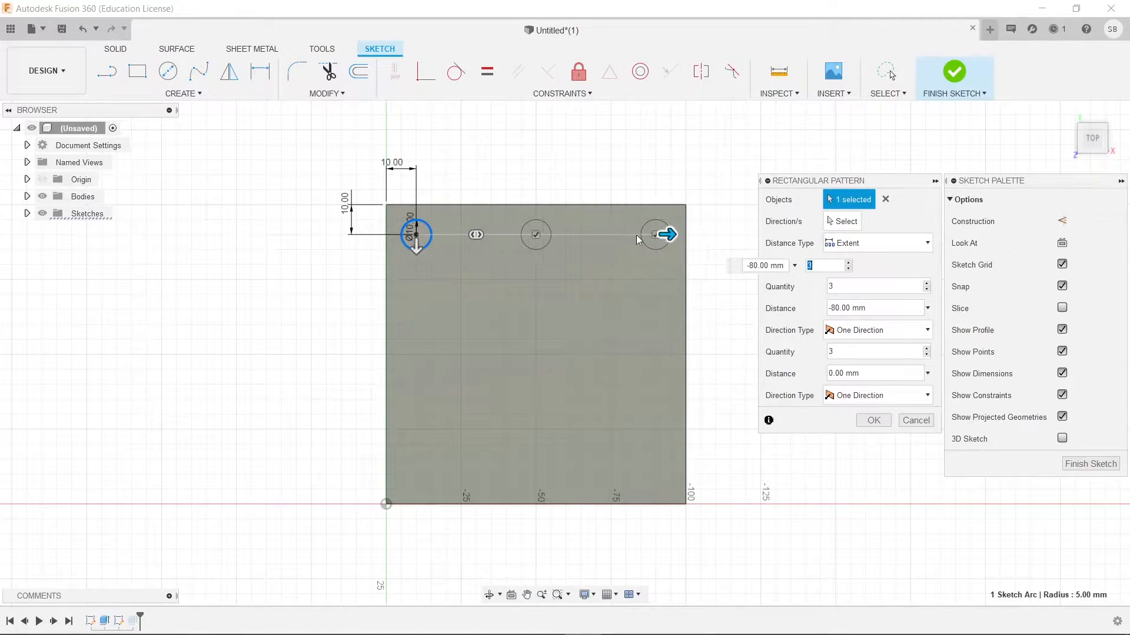
{"action": "left_click_drag", "start_coordinate": [416, 248], "coordinate": [408, 487]}
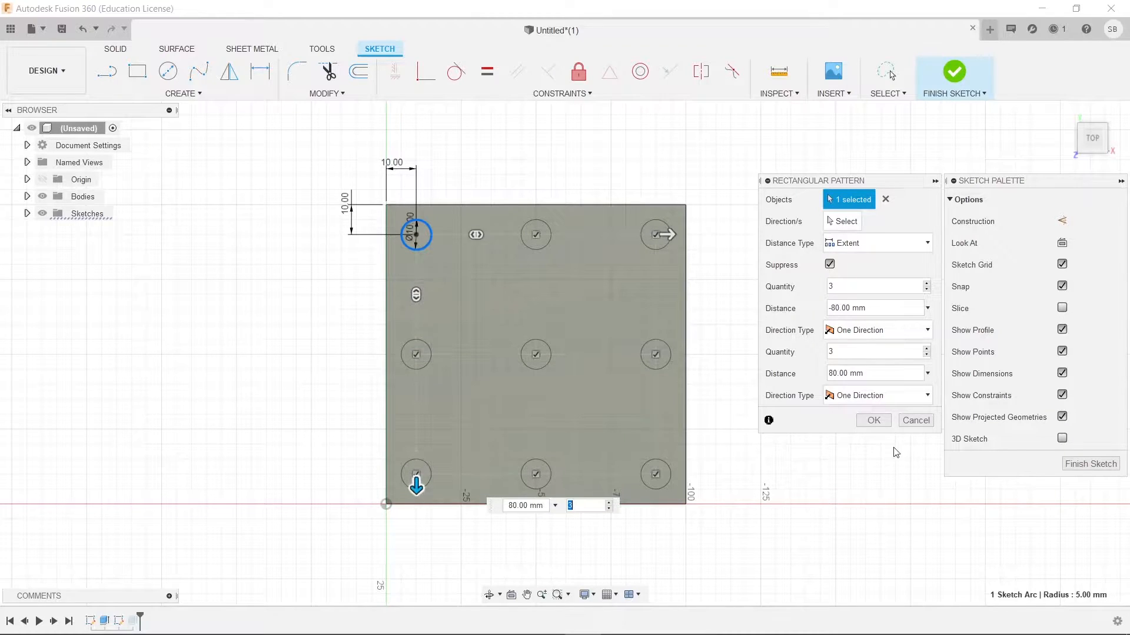
{"action": "left_click", "coordinate": [873, 421]}
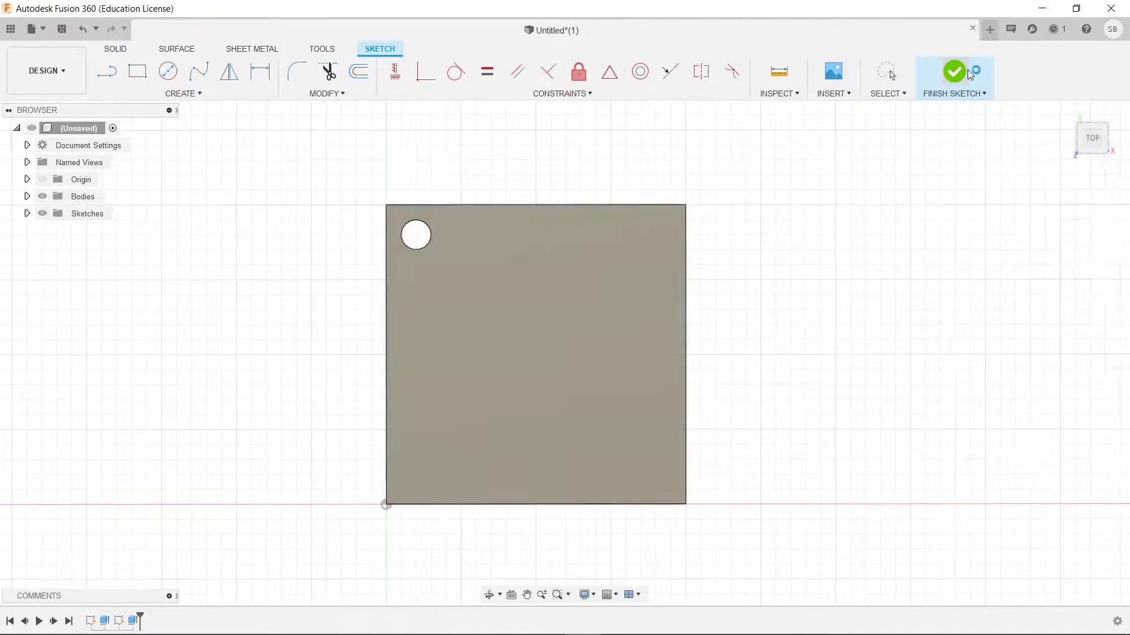
{"action": "left_click", "coordinate": [965, 71]}
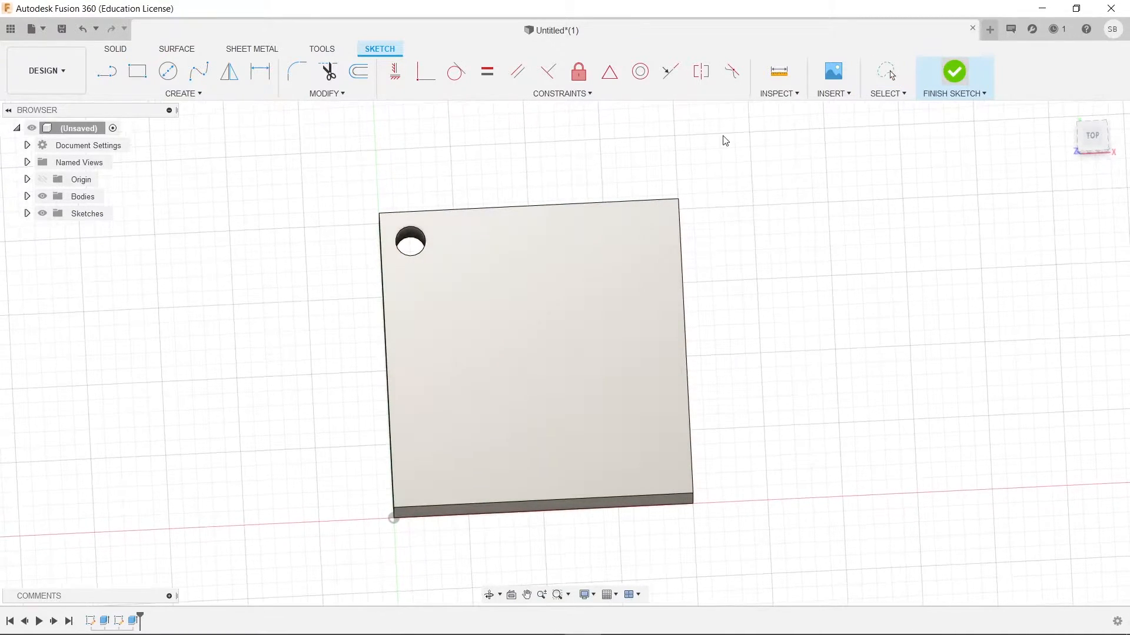
Edit the hole's cut extrude to include the other eight patterned circles as profiles.
{"action": "double_click", "coordinate": [119, 621]}
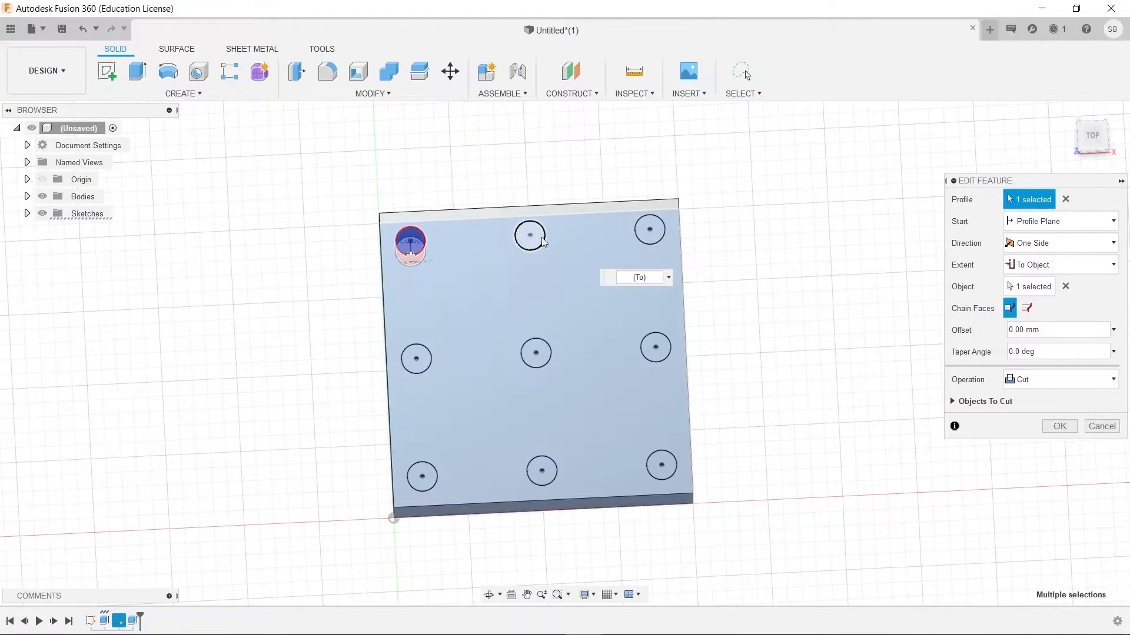
{"action": "left_click", "coordinate": [529, 234]}
{"action": "left_click", "coordinate": [649, 228]}
{"action": "left_click", "coordinate": [654, 347]}
{"action": "left_click", "coordinate": [535, 353]}
{"action": "left_click", "coordinate": [416, 359]}
{"action": "left_click", "coordinate": [422, 477]}
{"action": "left_click", "coordinate": [541, 470]}
{"action": "left_click", "coordinate": [660, 465]}
{"action": "left_click", "coordinate": [1052, 450]}
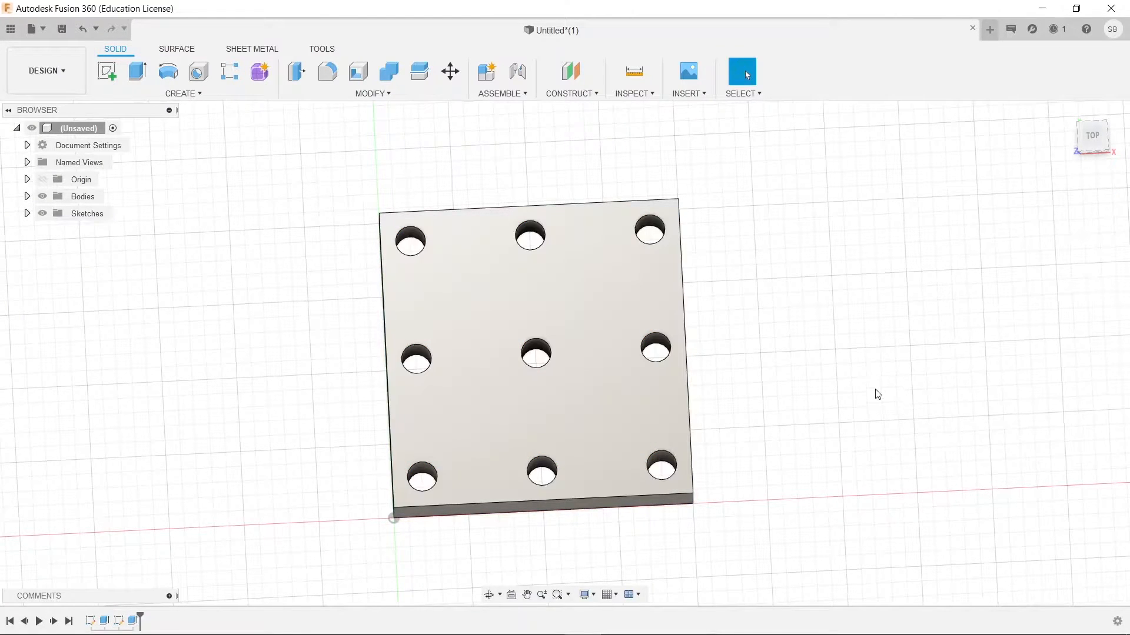
Edit the base sketch to set the square's height dimension to 150 mm, and finish the sketch.
{"action": "middle_click_drag", "start_coordinate": [842, 362], "coordinate": [817, 373], "text": "shift"}
{"action": "middle_click_drag", "start_coordinate": [717, 406], "coordinate": [742, 396]}
{"action": "scroll", "coordinate": [708, 379], "scroll_direction": "down", "scroll_amount": 1}
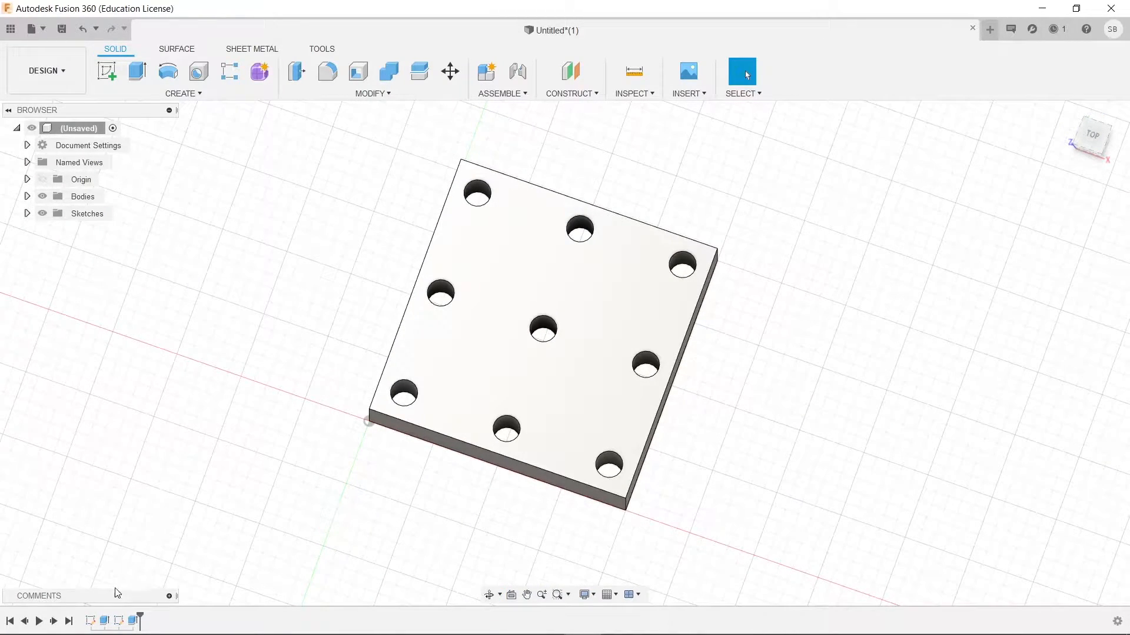
{"action": "double_click", "coordinate": [91, 620]}
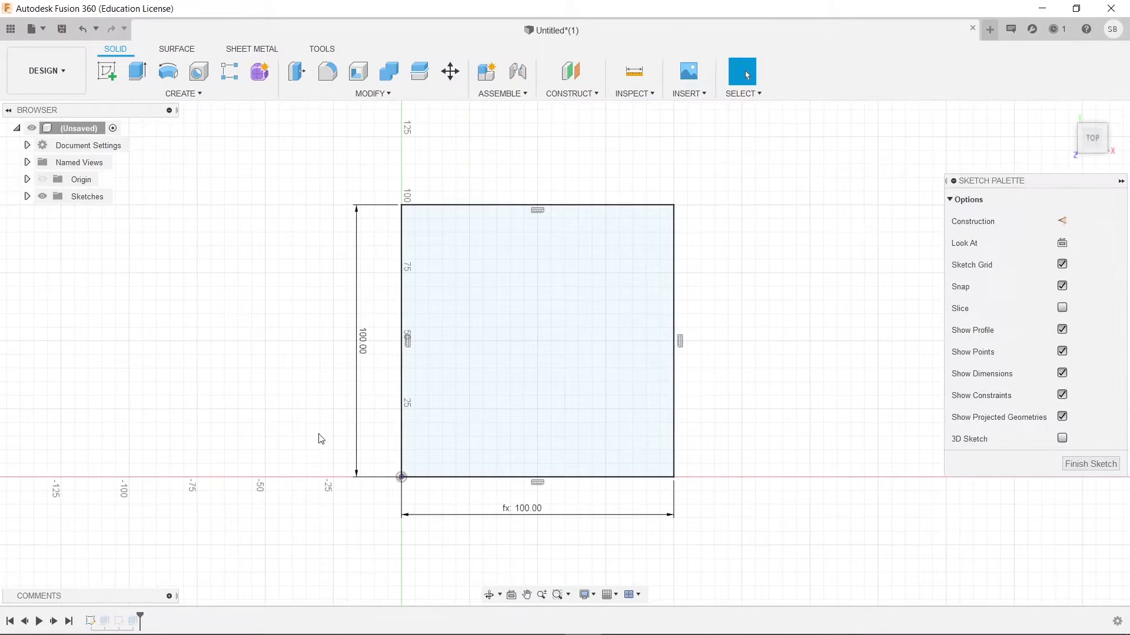
{"action": "double_click", "coordinate": [364, 351]}
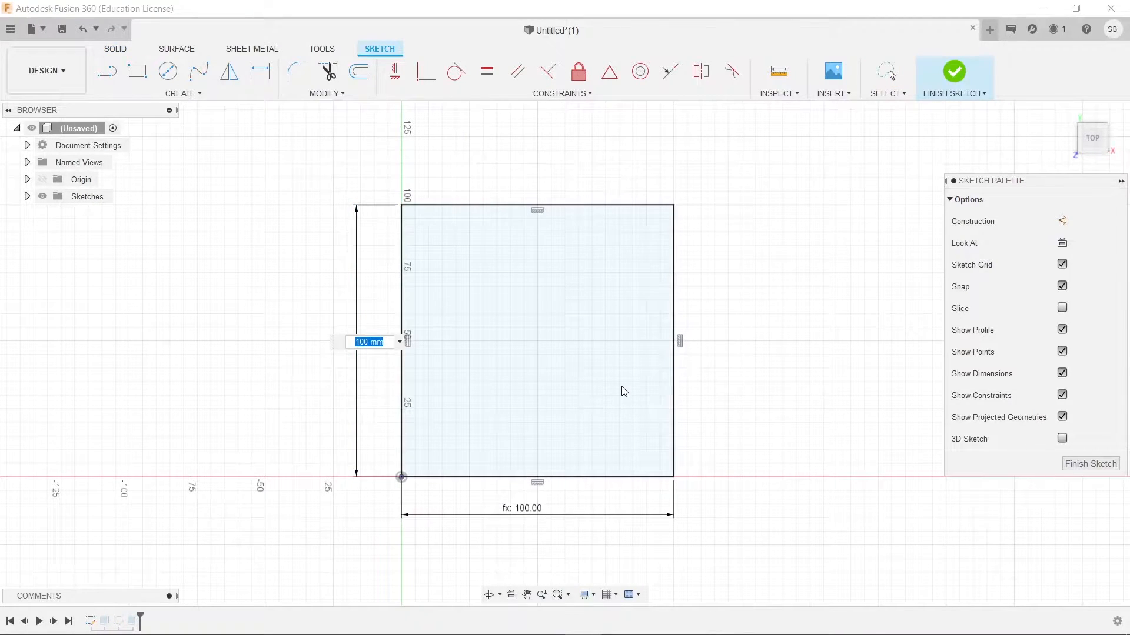
{"action": "type", "text": "150"}
{"action": "key", "text": "Return"}
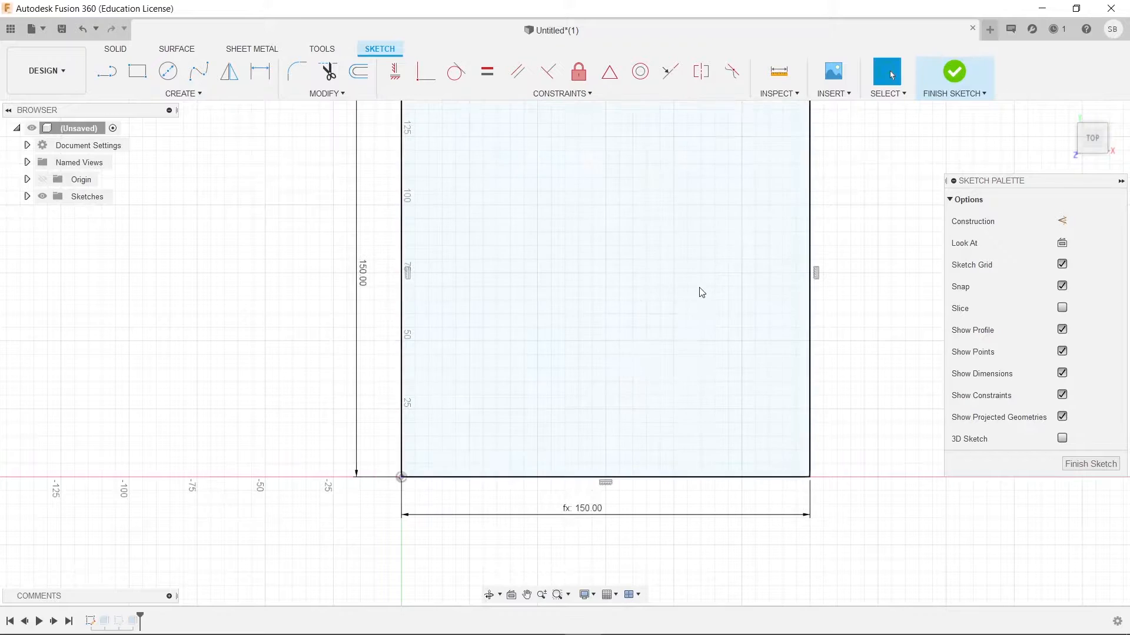
{"action": "left_click", "coordinate": [953, 71]}
Open the hole sketch for editing and check the patterned circles on the enlarged plate.
{"action": "middle_click_drag", "start_coordinate": [852, 317], "coordinate": [799, 312]}
{"action": "scroll", "coordinate": [801, 320], "scroll_direction": "down", "scroll_amount": 2}
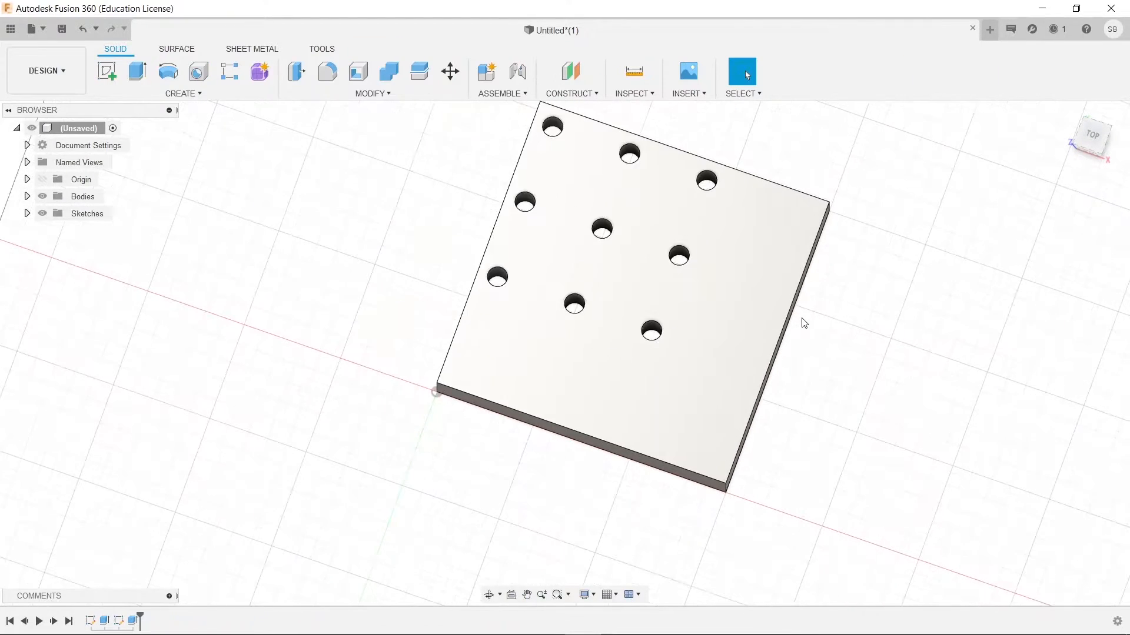
{"action": "middle_click_drag", "start_coordinate": [586, 329], "coordinate": [605, 341], "text": "shift"}
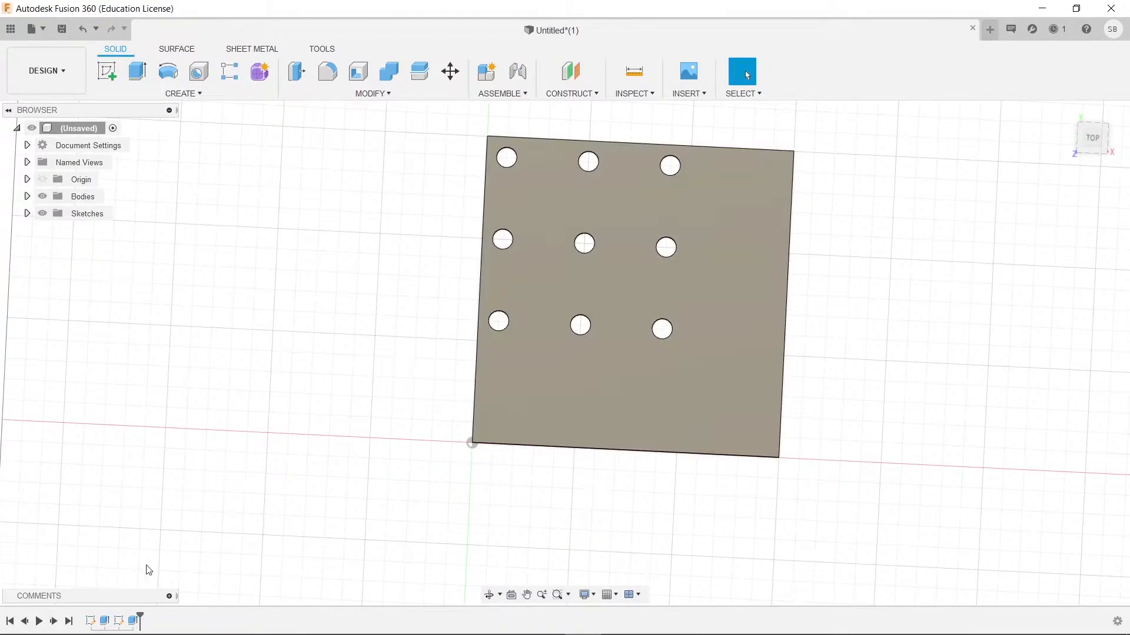
{"action": "double_click", "coordinate": [119, 621]}
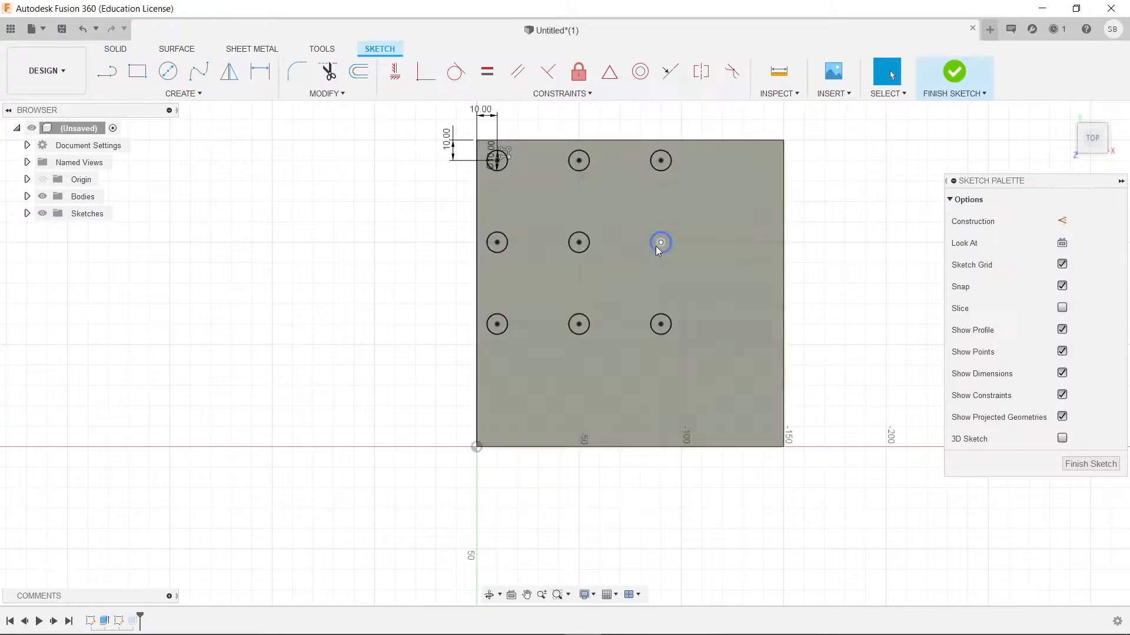
{"action": "left_click", "coordinate": [668, 250]}
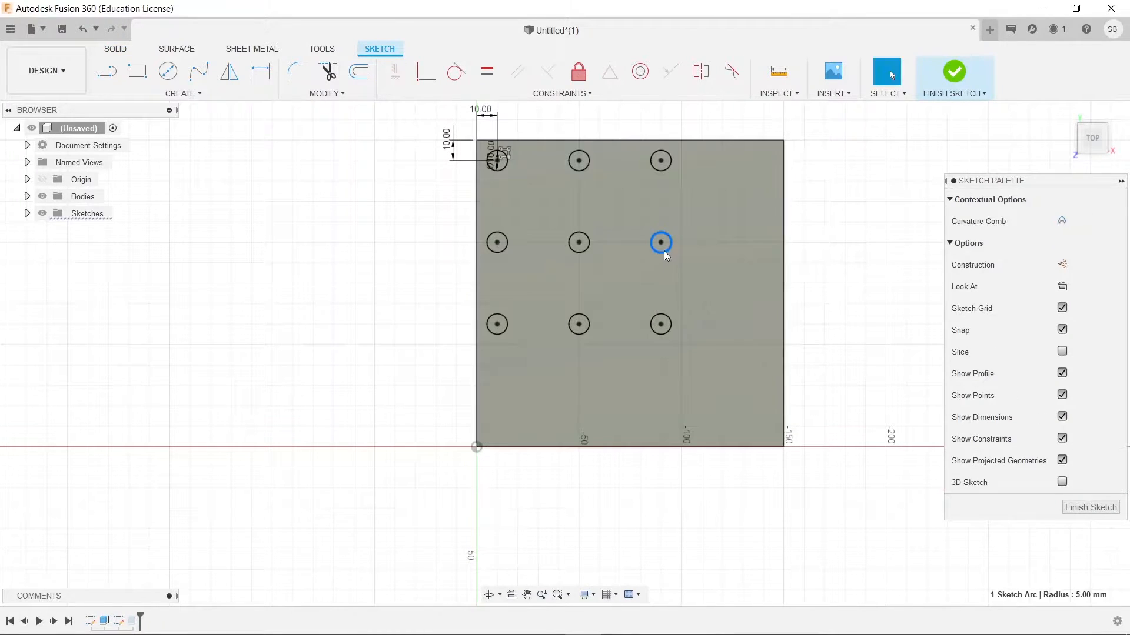
{"action": "left_click", "coordinate": [663, 243]}
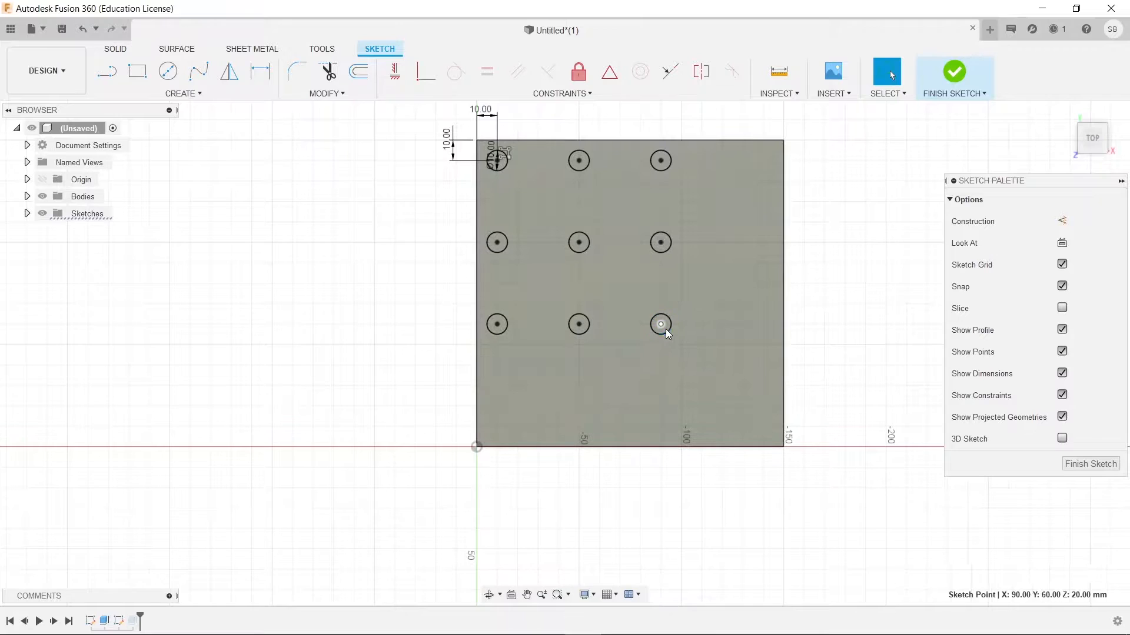
Try to dimension the distance from the lower-right patterned circle's centre to the plate's right edge.
{"action": "key", "text": "d"}
{"action": "left_click", "coordinate": [784, 314]}
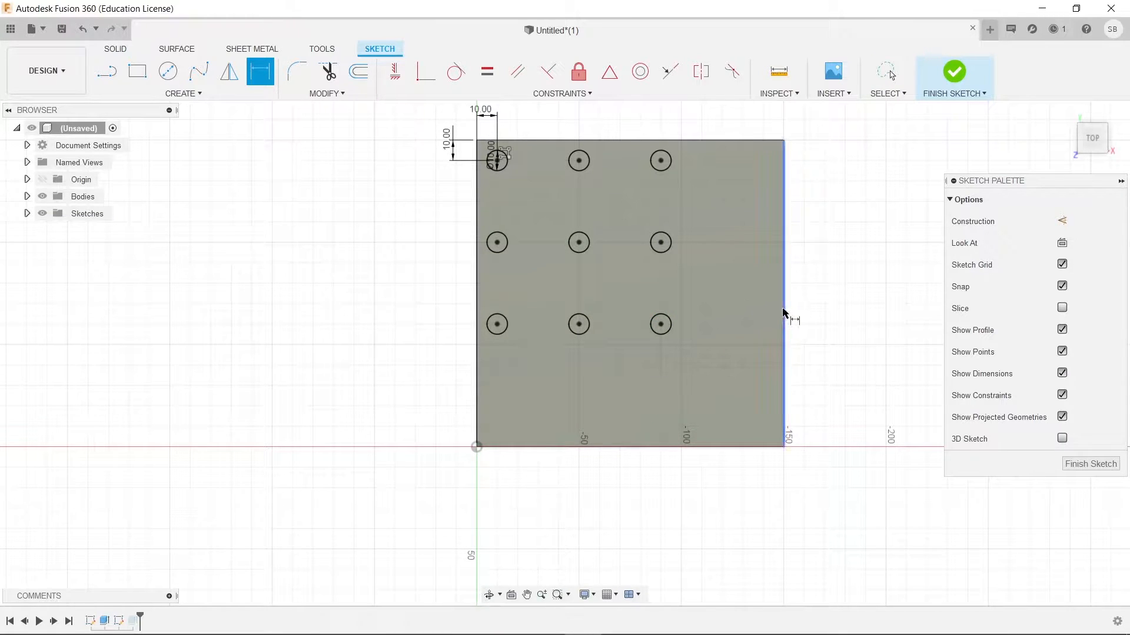
{"action": "left_click", "coordinate": [661, 324]}
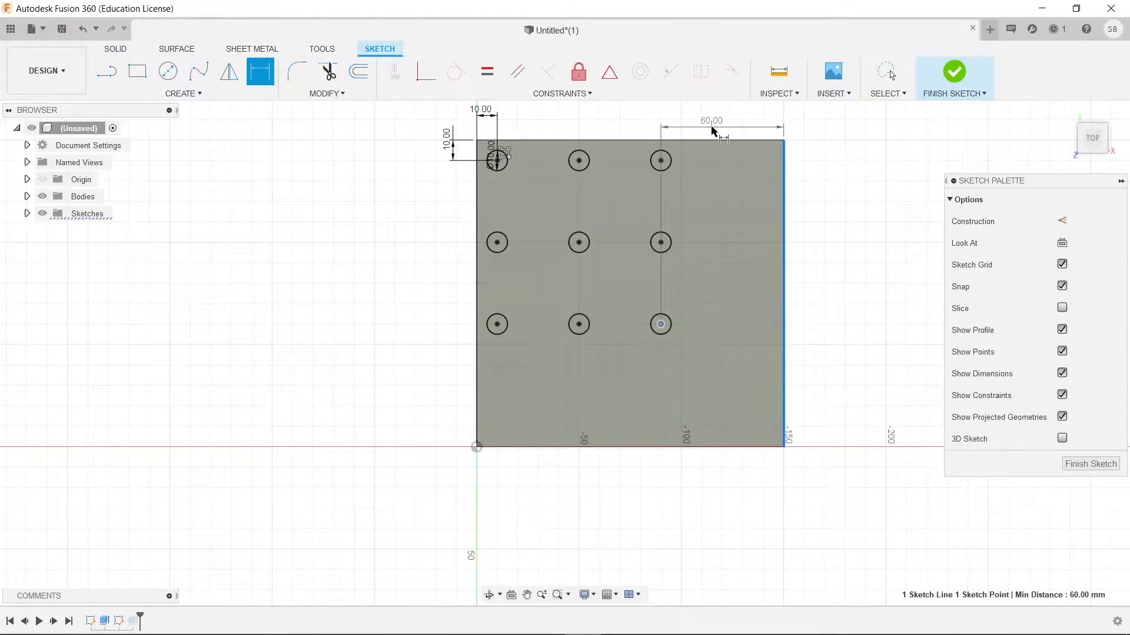
{"action": "left_click", "coordinate": [711, 127]}
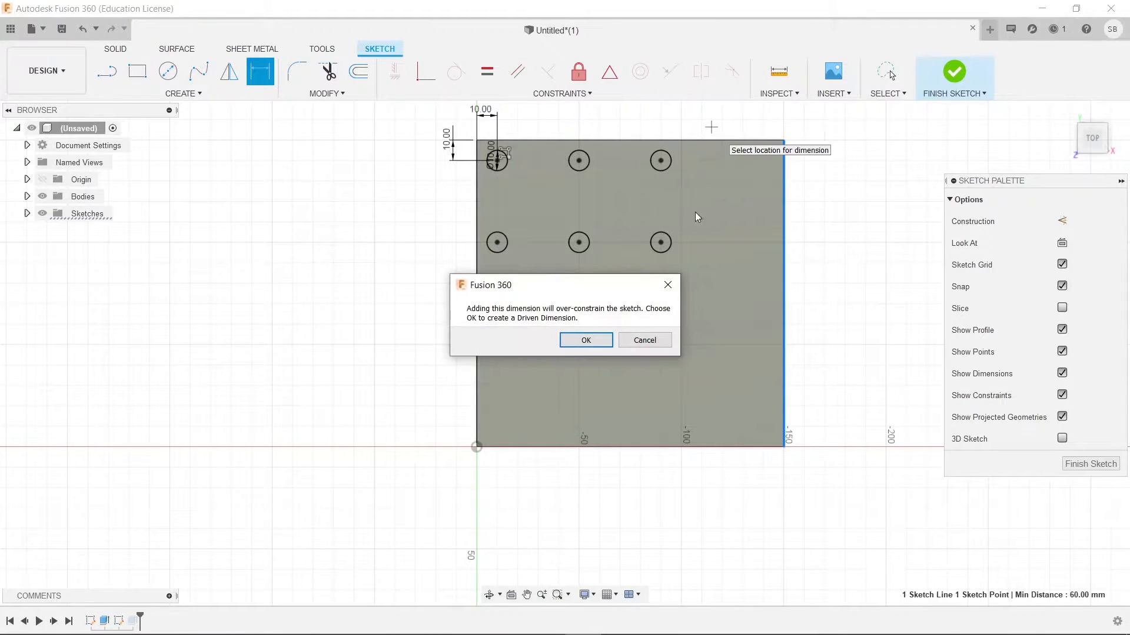
{"action": "left_click", "coordinate": [644, 340]}
{"action": "key", "text": "Escape"}
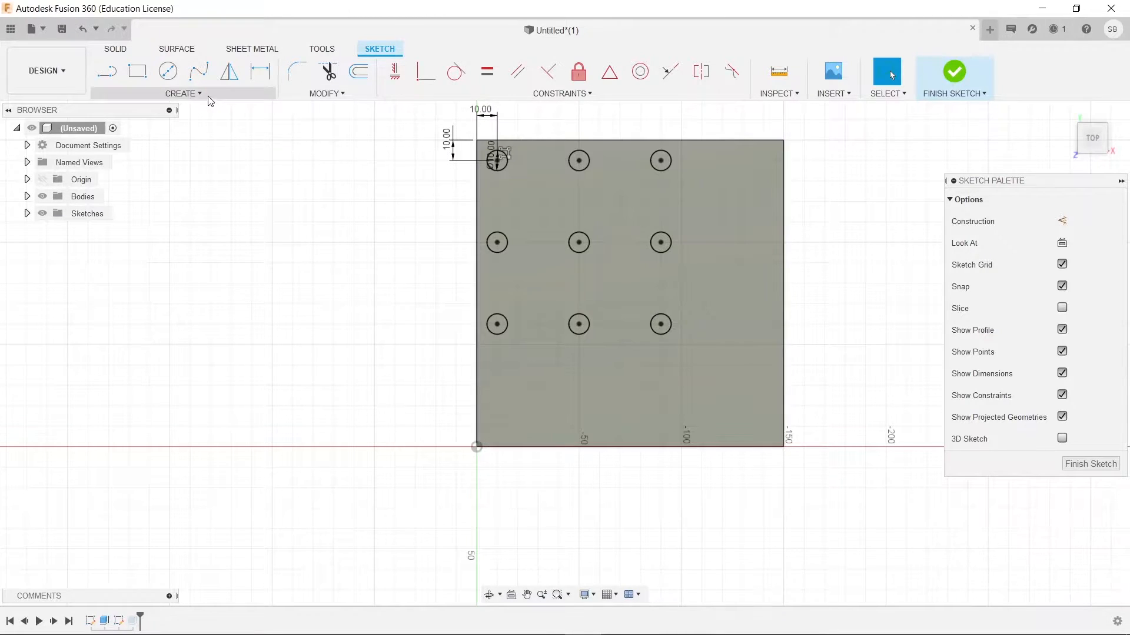
Set the diameter of the pattern's original corner circle to 15 mm.
{"action": "left_click", "coordinate": [213, 93]}
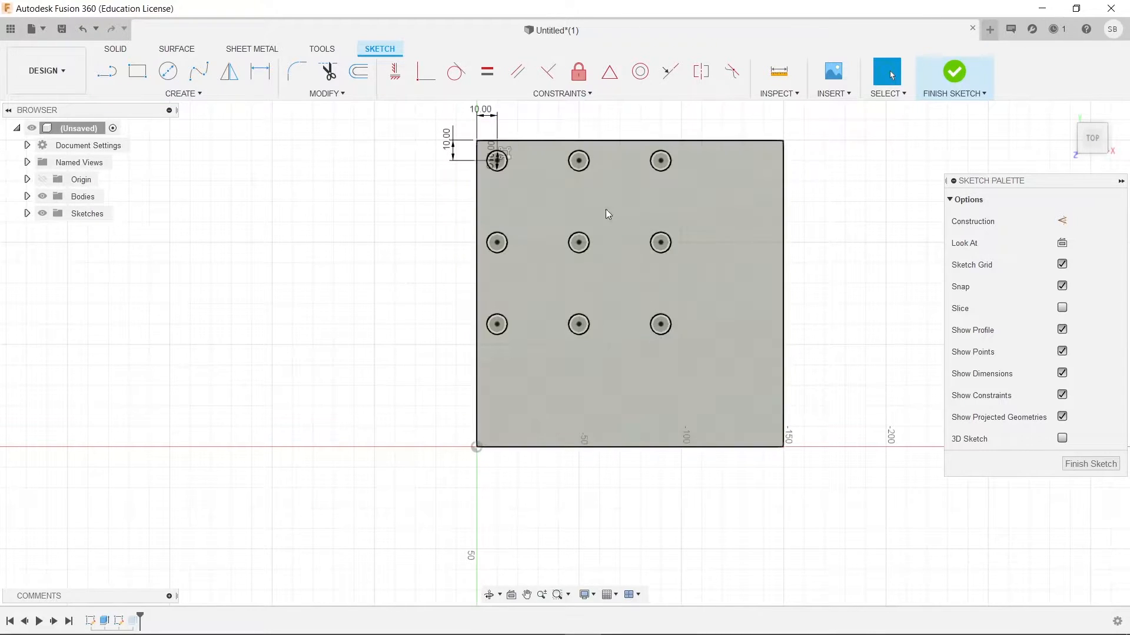
{"action": "scroll", "coordinate": [567, 197], "scroll_direction": "up", "scroll_amount": 2}
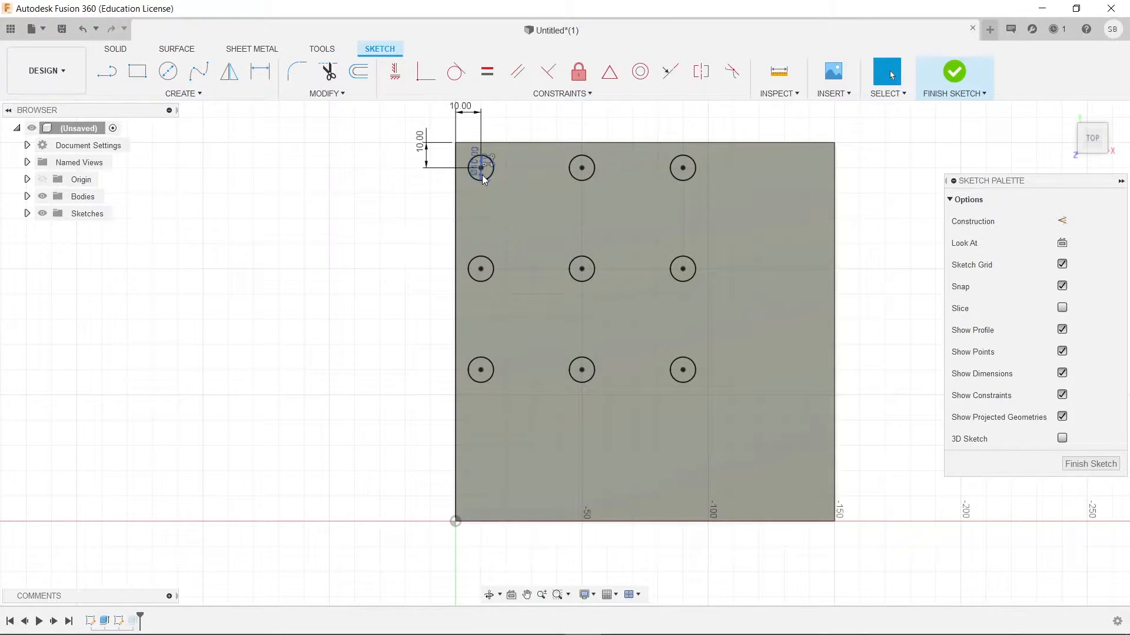
{"action": "left_click", "coordinate": [489, 169]}
{"action": "left_click", "coordinate": [505, 168]}
{"action": "key", "text": "BackSpace"}
{"action": "type", "text": "15"}
{"action": "key", "text": "Return"}
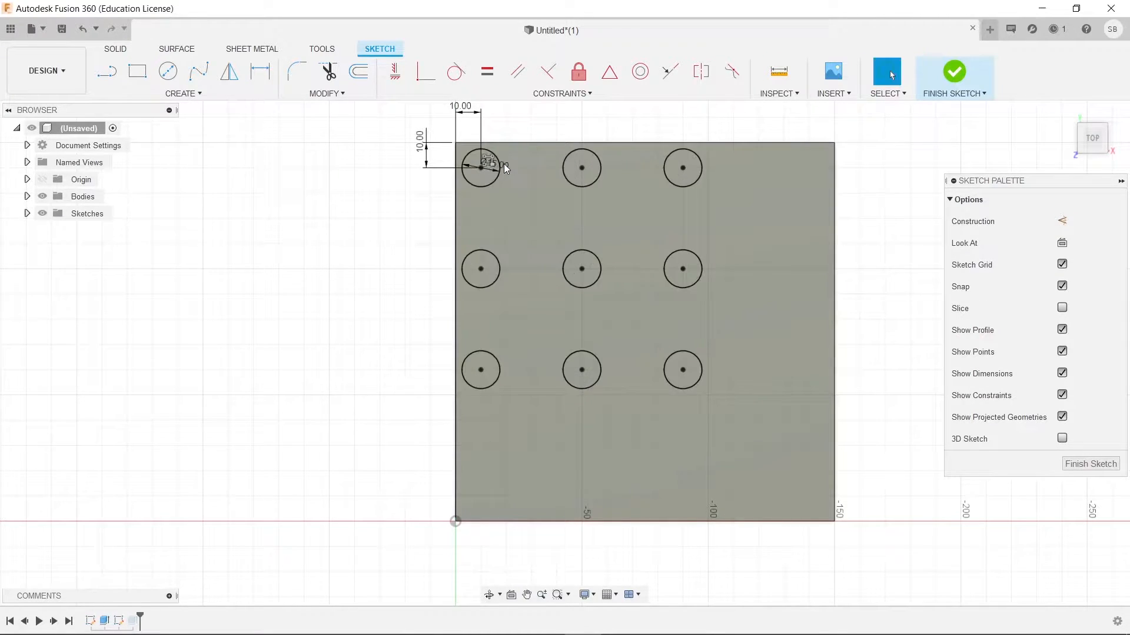
Set the original circle's offsets from the plate's top and left edges to 15 mm each, and finish the sketch.
{"action": "double_click", "coordinate": [422, 143]}
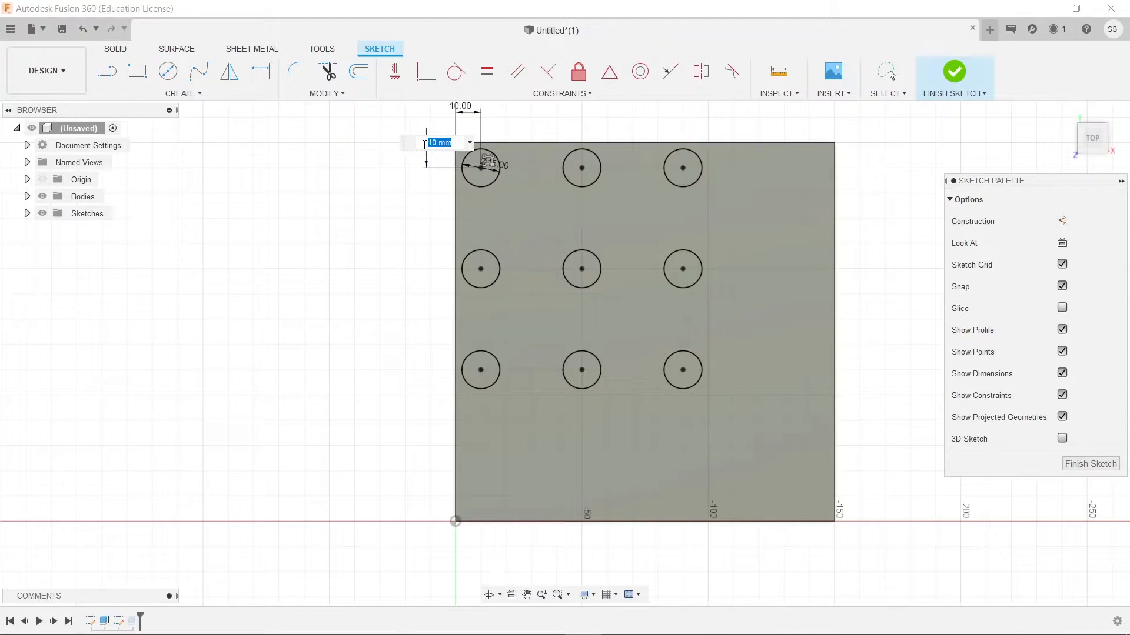
{"action": "type", "text": "15"}
{"action": "key", "text": "Return"}
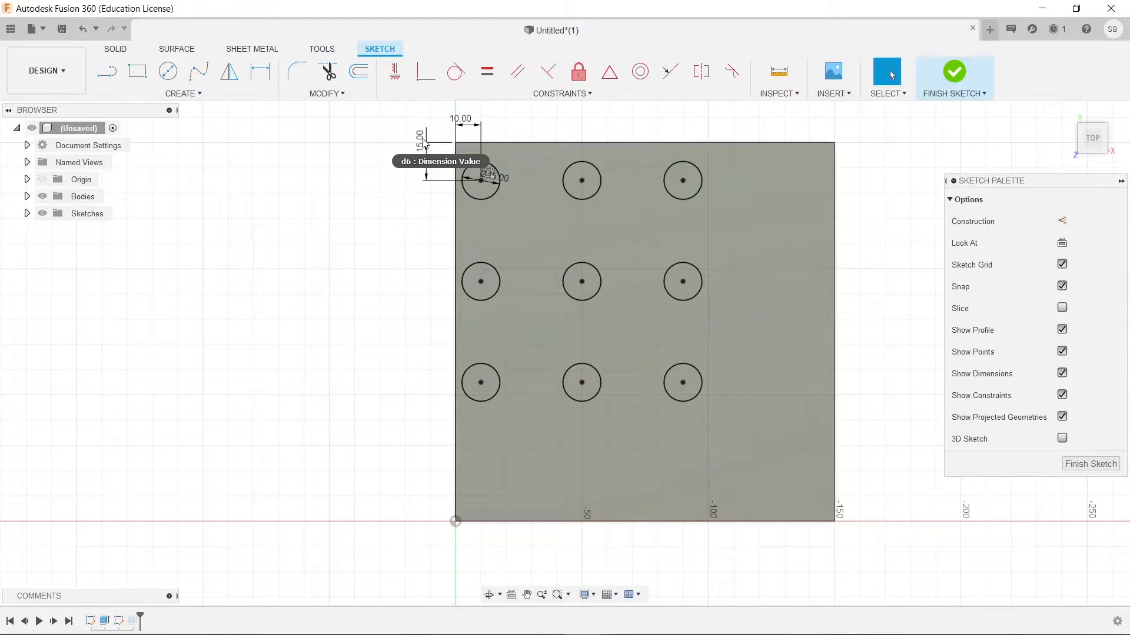
{"action": "double_click", "coordinate": [465, 120]}
{"action": "type", "text": "15"}
{"action": "key", "text": "Return"}
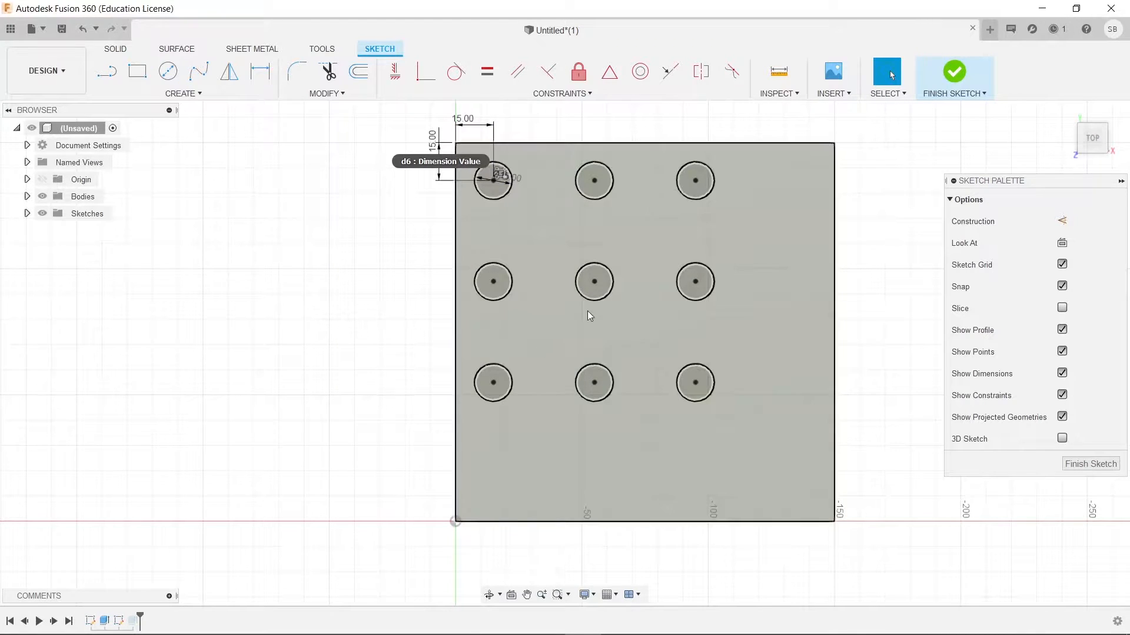
{"action": "left_click", "coordinate": [1082, 466]}
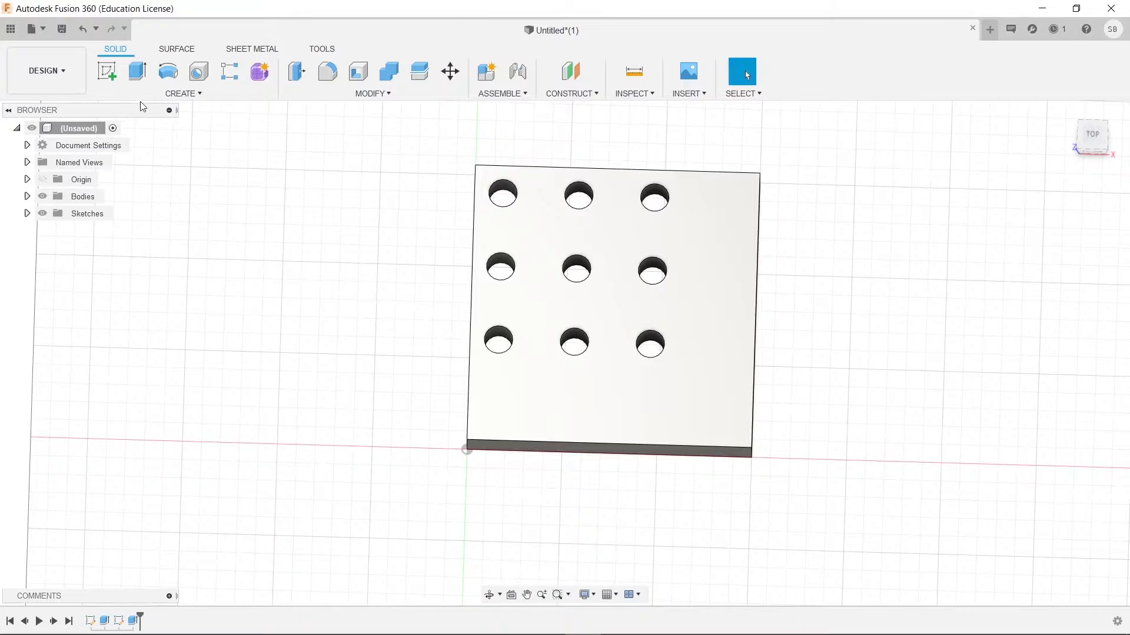
Start a new sketch on the horizontal origin plane and draw a 100 by 100 mm rectangle on the red axis, left of the plate.
{"action": "left_click", "coordinate": [107, 73]}
{"action": "left_click", "coordinate": [451, 426]}
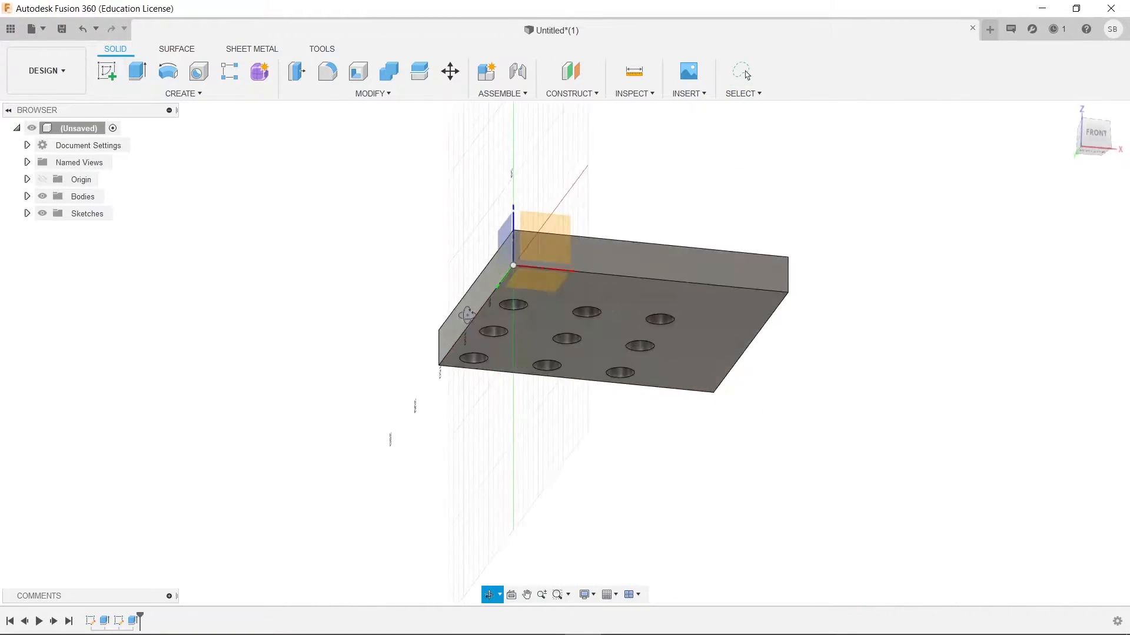
{"action": "middle_click_drag", "start_coordinate": [753, 337], "coordinate": [759, 421], "text": "shift"}
{"action": "middle_click_drag", "start_coordinate": [573, 328], "coordinate": [725, 394]}
{"action": "mouse_move", "coordinate": [542, 371]}
{"action": "middle_mouse_down", "text": "shift"}
{"action": "mouse_move", "coordinate": [517, 397]}
{"action": "mouse_move", "coordinate": [580, 398]}
{"action": "middle_mouse_up", "text": "shift"}
{"action": "scroll", "coordinate": [513, 389], "scroll_direction": "down", "scroll_amount": 2}
{"action": "left_click", "coordinate": [129, 82]}
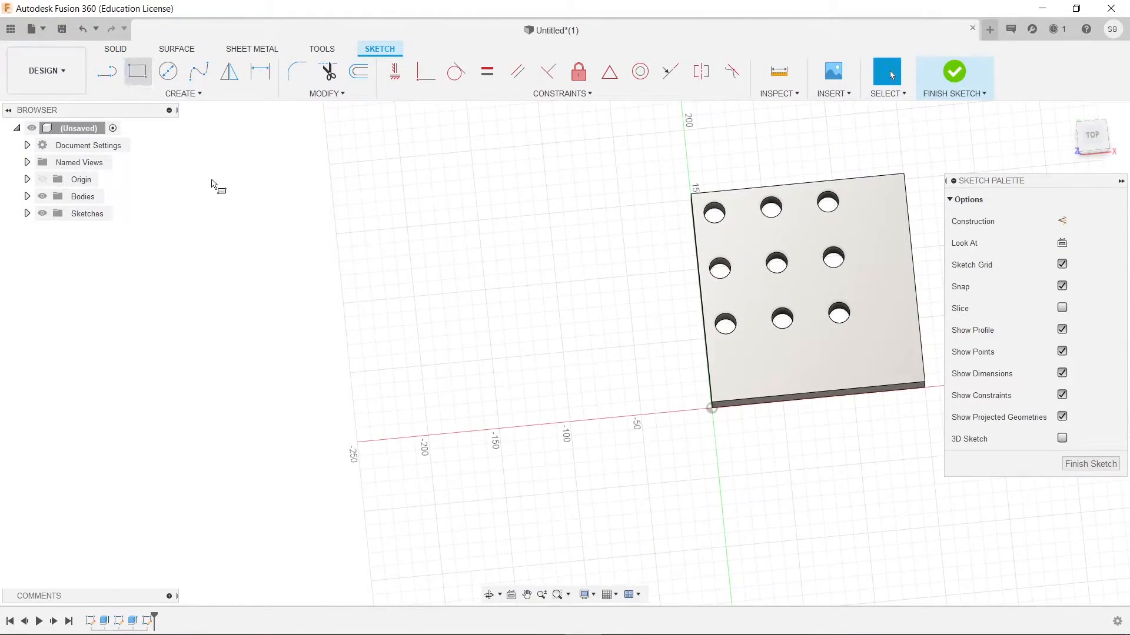
{"action": "left_click", "coordinate": [371, 439]}
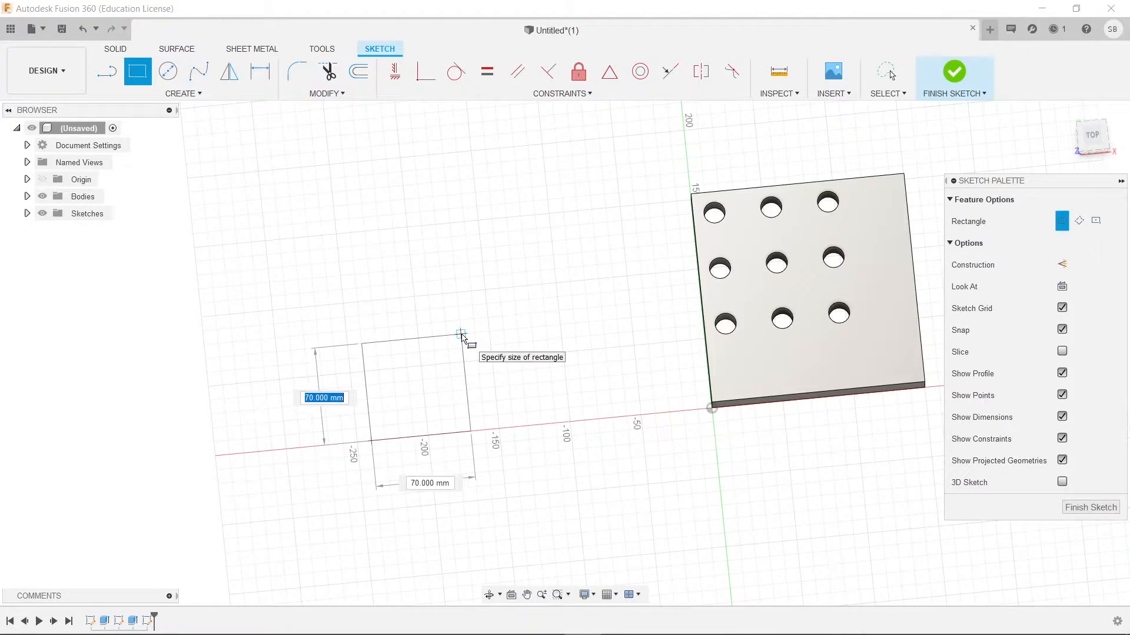
{"action": "key", "text": "Tab"}
{"action": "type", "text": "10"}
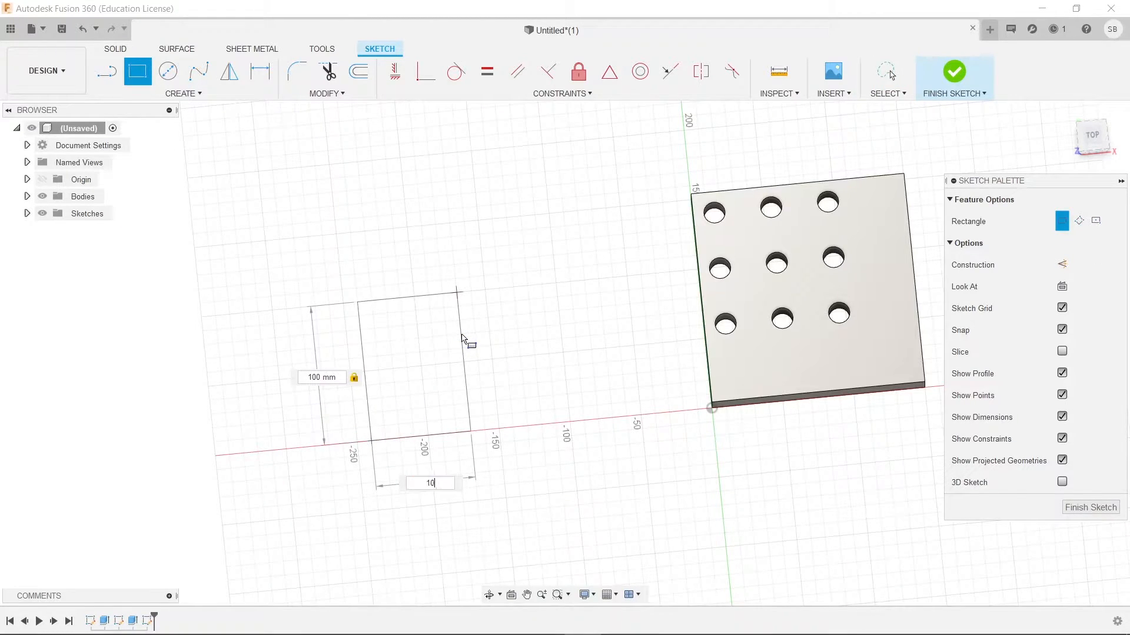
{"action": "type", "text": "0"}
{"action": "key", "text": "Return"}
Link the new square's width to its height by entering the parameter d15, and finish the sketch.
{"action": "double_click", "coordinate": [449, 478]}
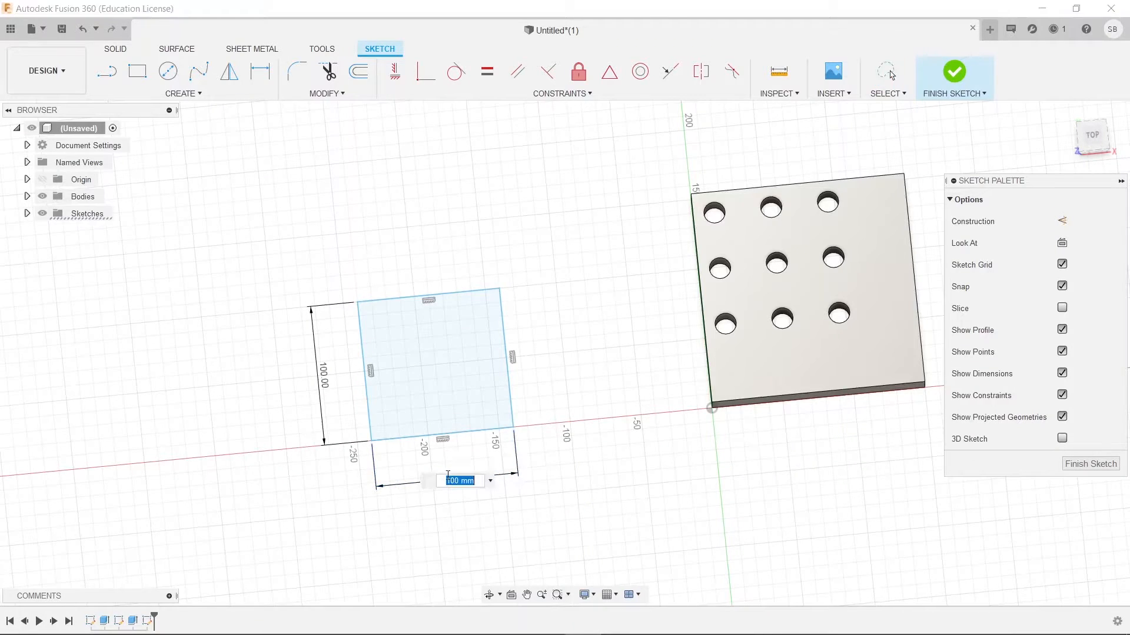
{"action": "type", "text": "d15"}
{"action": "key", "text": "Return"}
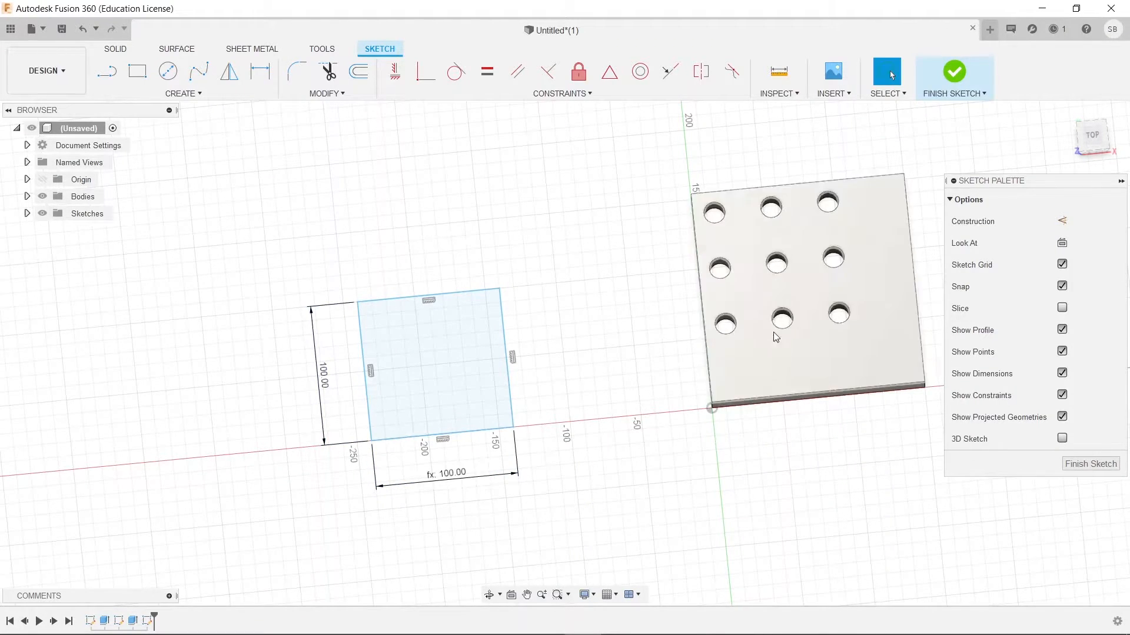
{"action": "left_click", "coordinate": [953, 71]}
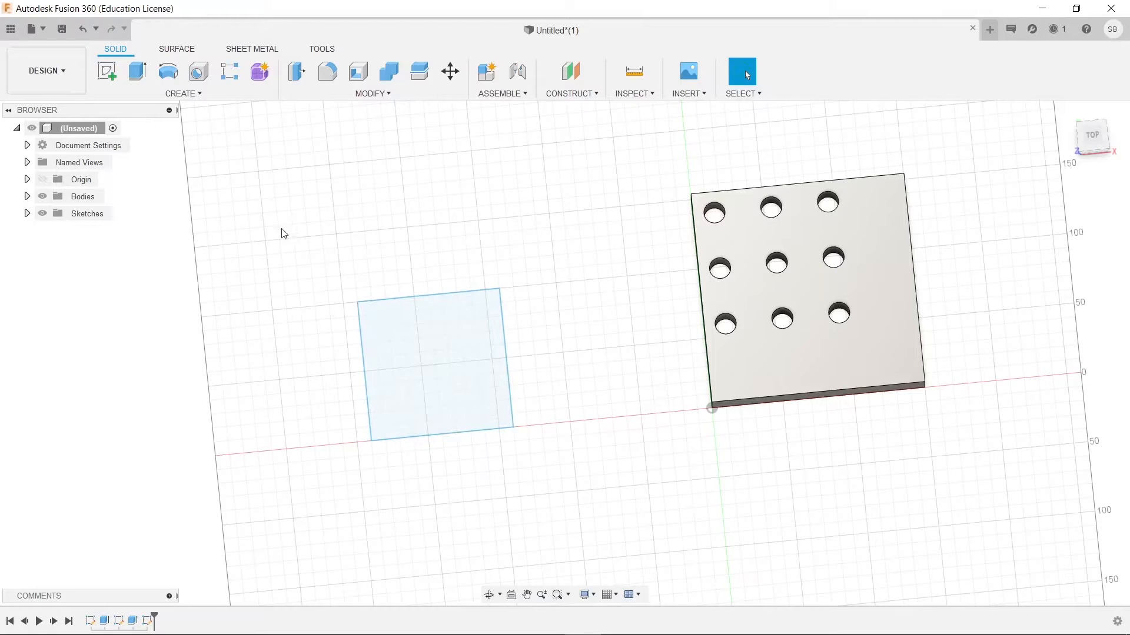
Extrude the new square 20 mm as a new body.
{"action": "left_click", "coordinate": [137, 71]}
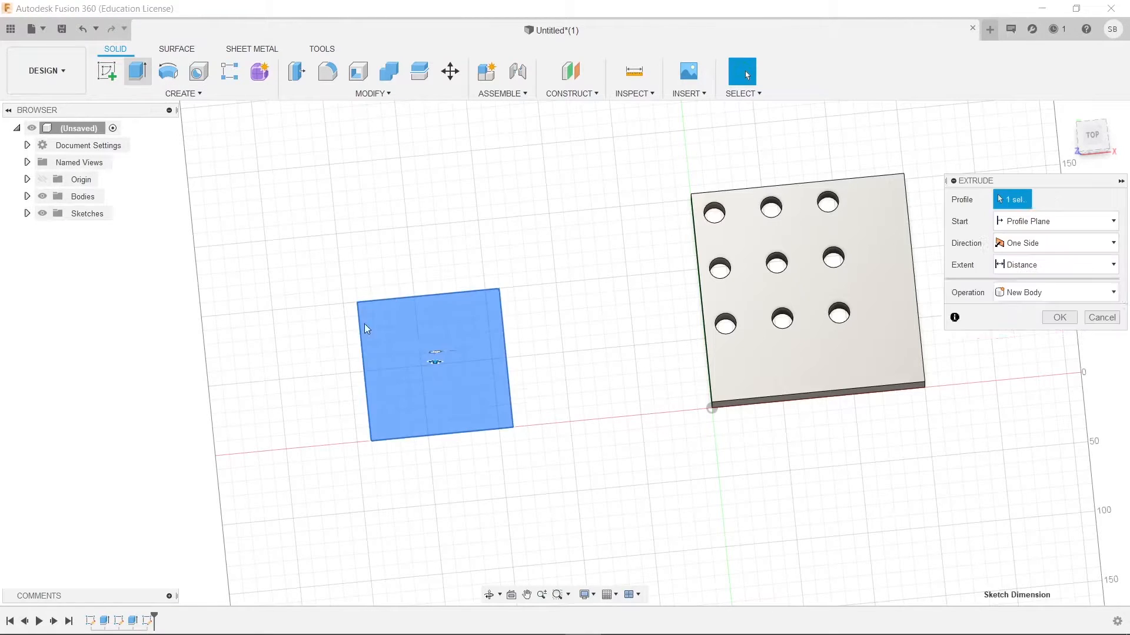
{"action": "left_click", "coordinate": [430, 345]}
{"action": "type", "text": "2"}
{"action": "key", "text": "Return"}
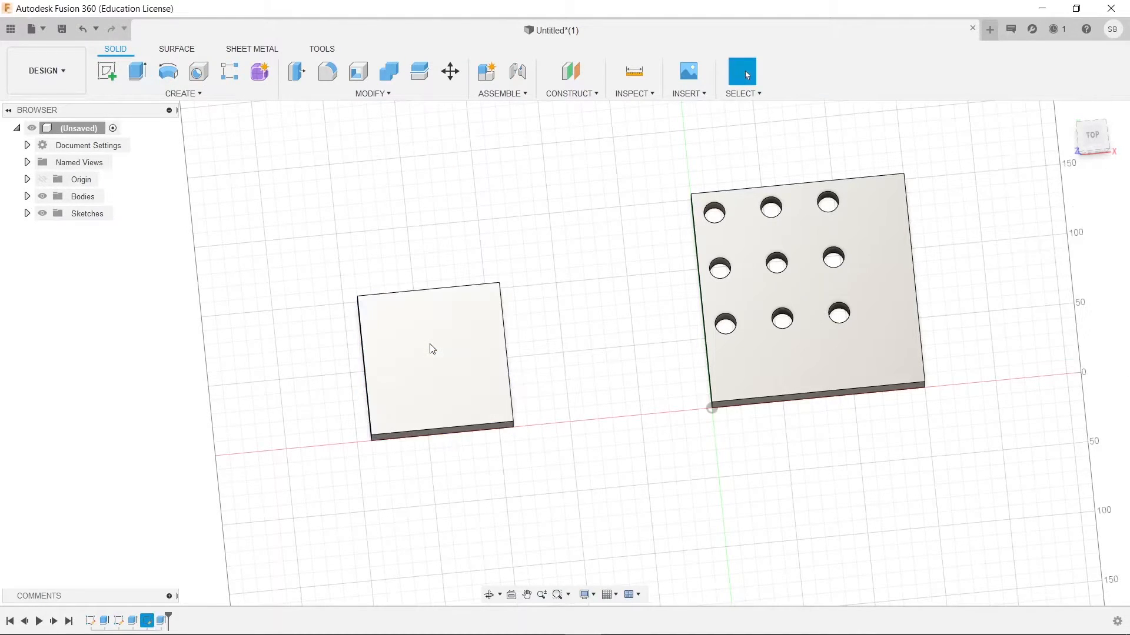
Start a sketch on the new plate's top face and draw a 10 mm diameter circle near its upper-left corner.
{"action": "middle_click_drag", "start_coordinate": [395, 356], "coordinate": [389, 367], "text": "shift"}
{"action": "scroll", "coordinate": [383, 348], "scroll_direction": "up", "scroll_amount": 3}
{"action": "left_click", "coordinate": [112, 82]}
{"action": "left_click", "coordinate": [416, 372]}
{"action": "left_click", "coordinate": [175, 80]}
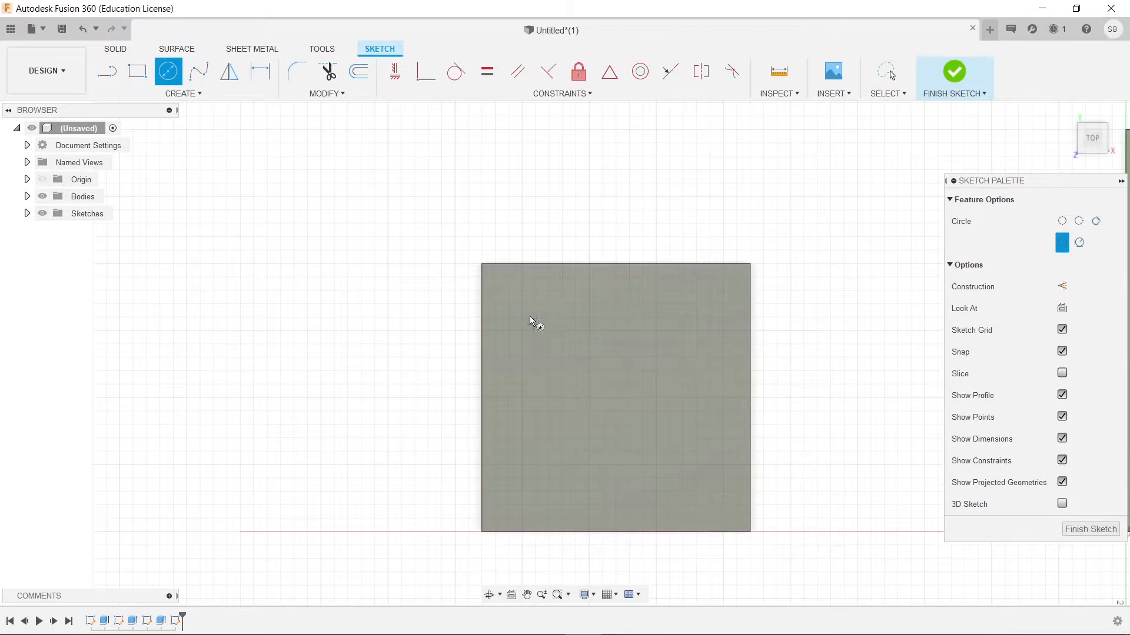
{"action": "left_click", "coordinate": [523, 287]}
{"action": "type", "text": "10"}
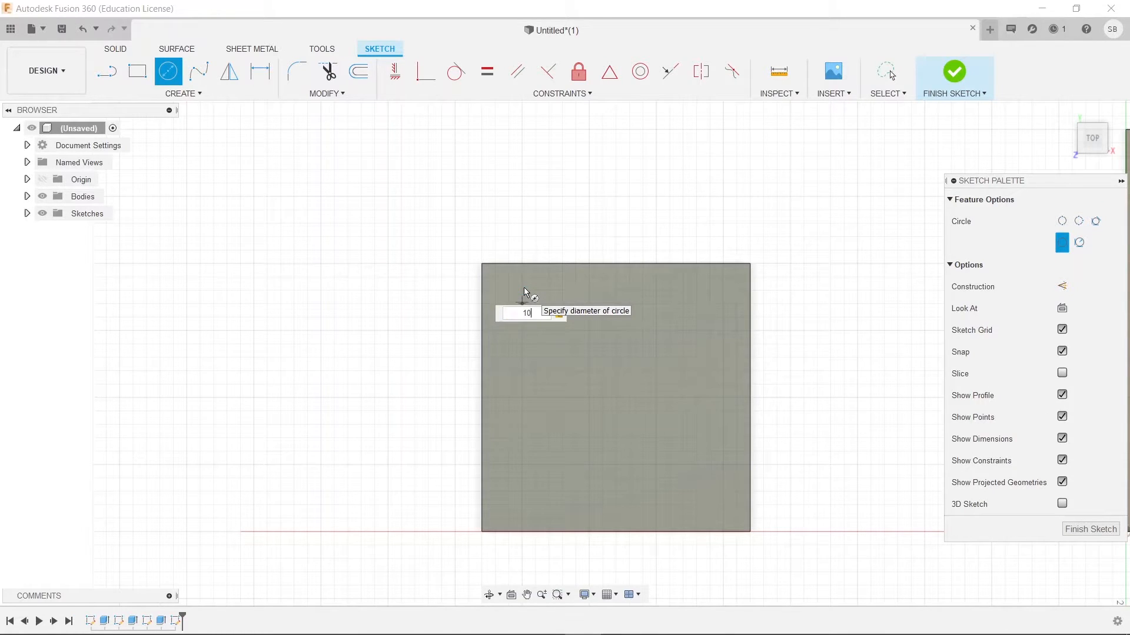
{"action": "key", "text": "Return"}
{"action": "scroll", "coordinate": [524, 290], "scroll_direction": "up", "scroll_amount": 3}
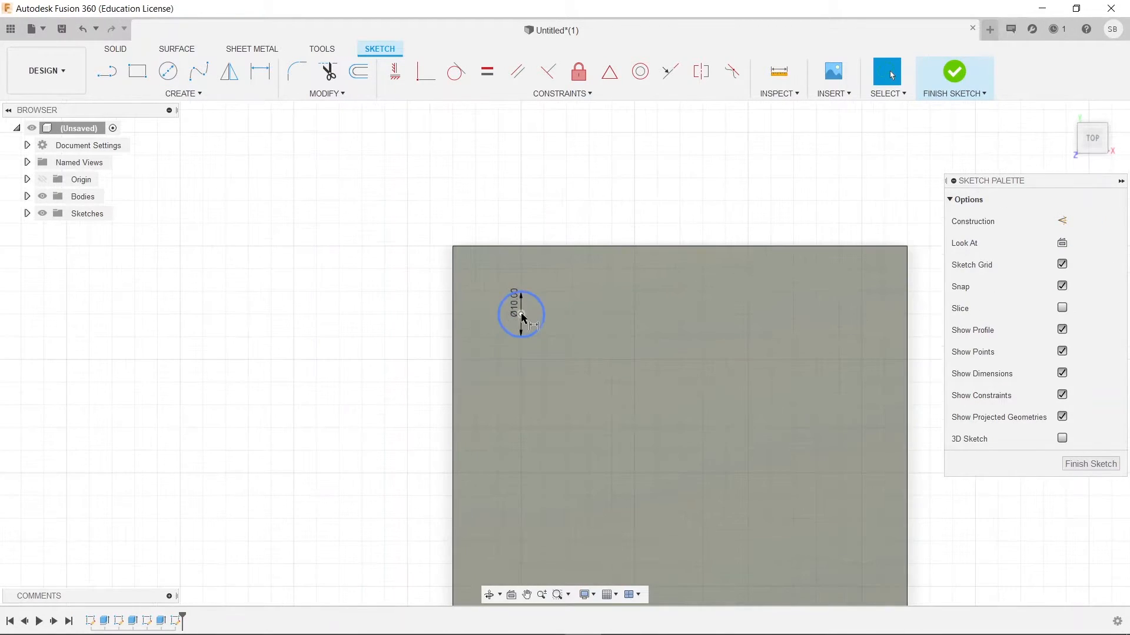
Dimension the circle's centre 10 mm from the plate's top edge and 10 mm from its left edge, and finish the sketch.
{"action": "key", "text": "d"}
{"action": "left_click", "coordinate": [521, 247]}
{"action": "left_click", "coordinate": [520, 313]}
{"action": "left_click", "coordinate": [365, 242]}
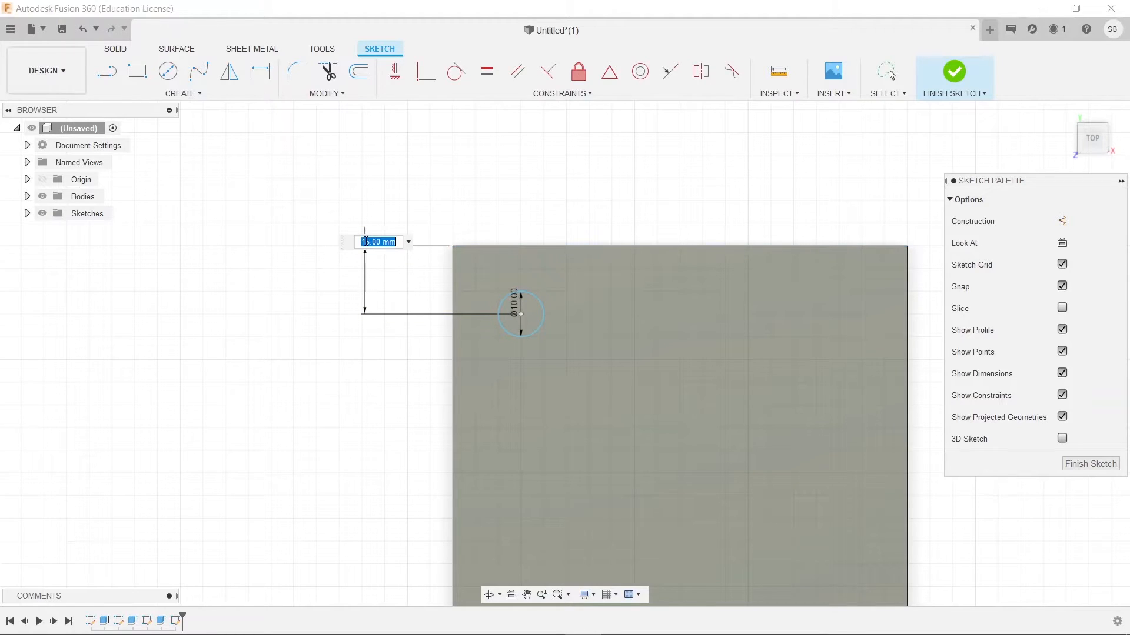
{"action": "type", "text": "10"}
{"action": "key", "text": "Return"}
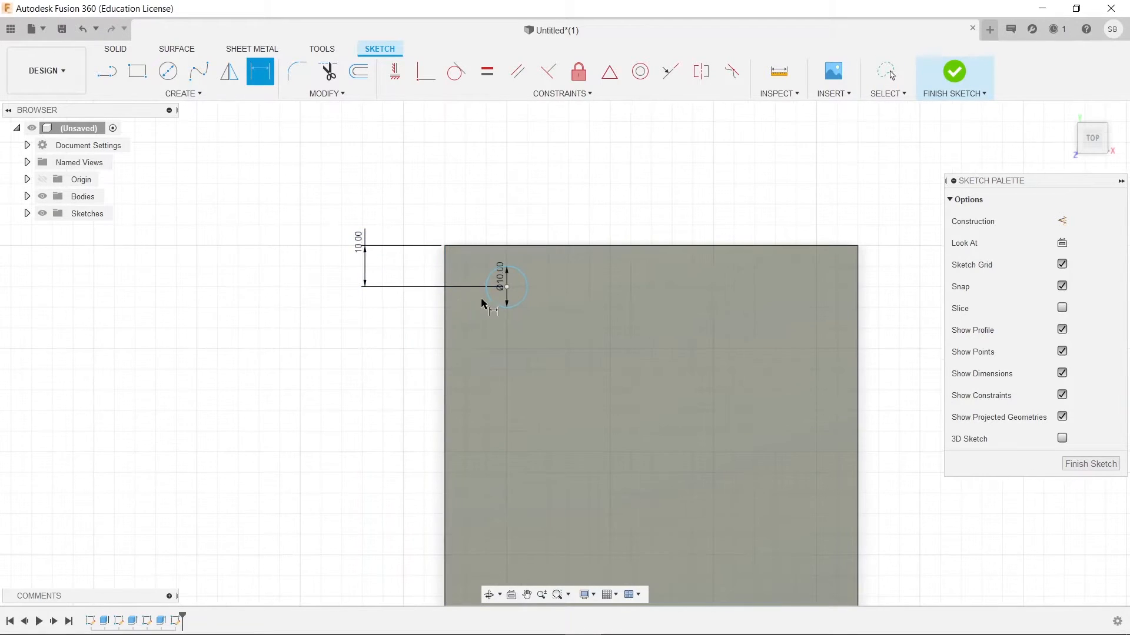
{"action": "left_click", "coordinate": [505, 287]}
{"action": "left_click", "coordinate": [445, 286]}
{"action": "left_click", "coordinate": [481, 200]}
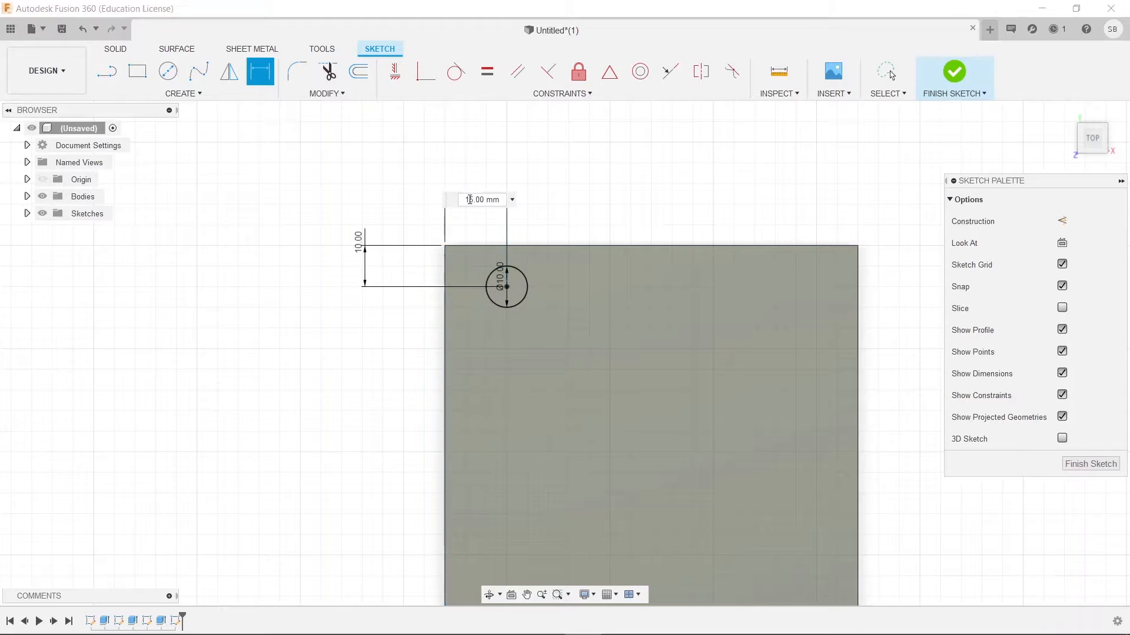
{"action": "key", "text": "Return"}
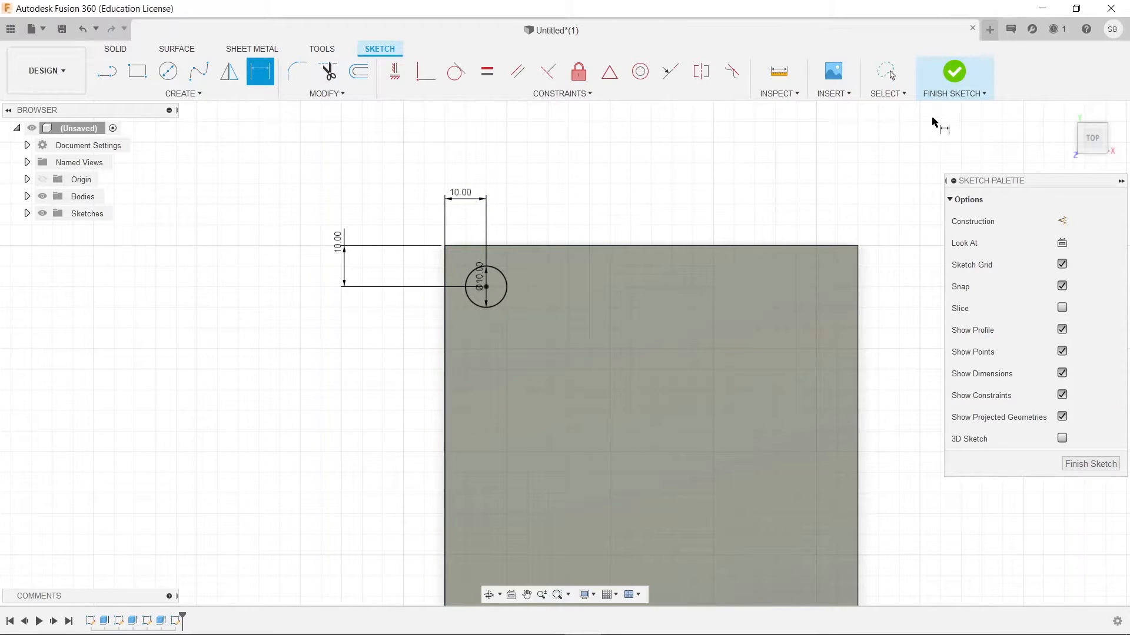
{"action": "left_click", "coordinate": [952, 74]}
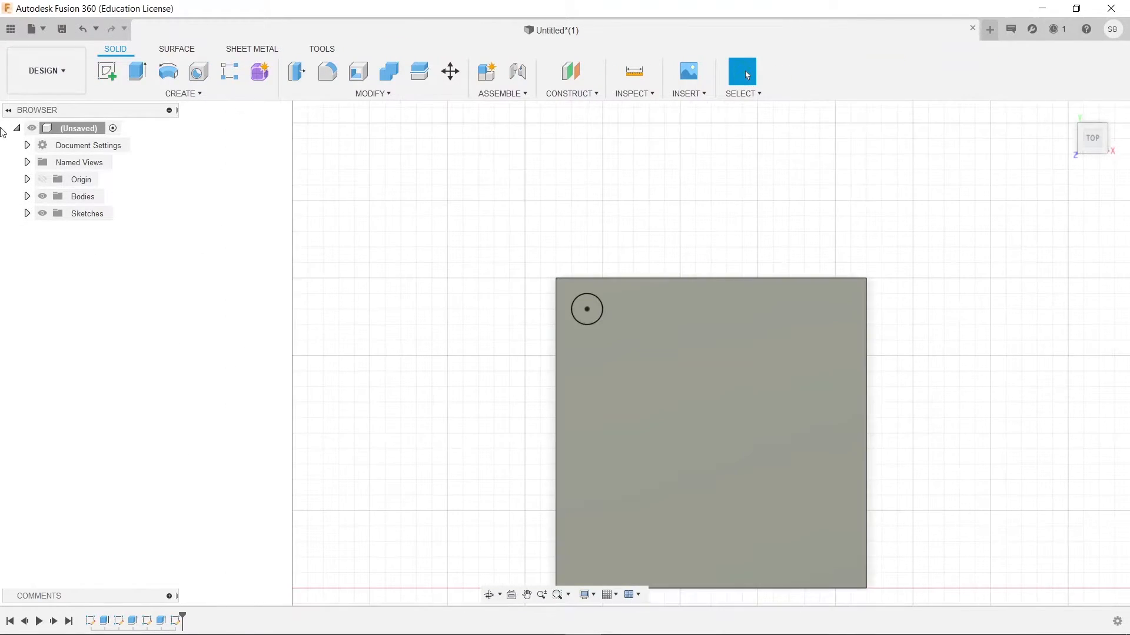
Extrude the circle as a cut through the new plate, with the extent set to the plate's bottom face.
{"action": "left_click", "coordinate": [137, 72]}
{"action": "middle_click_drag", "start_coordinate": [584, 403], "coordinate": [593, 339], "text": "shift"}
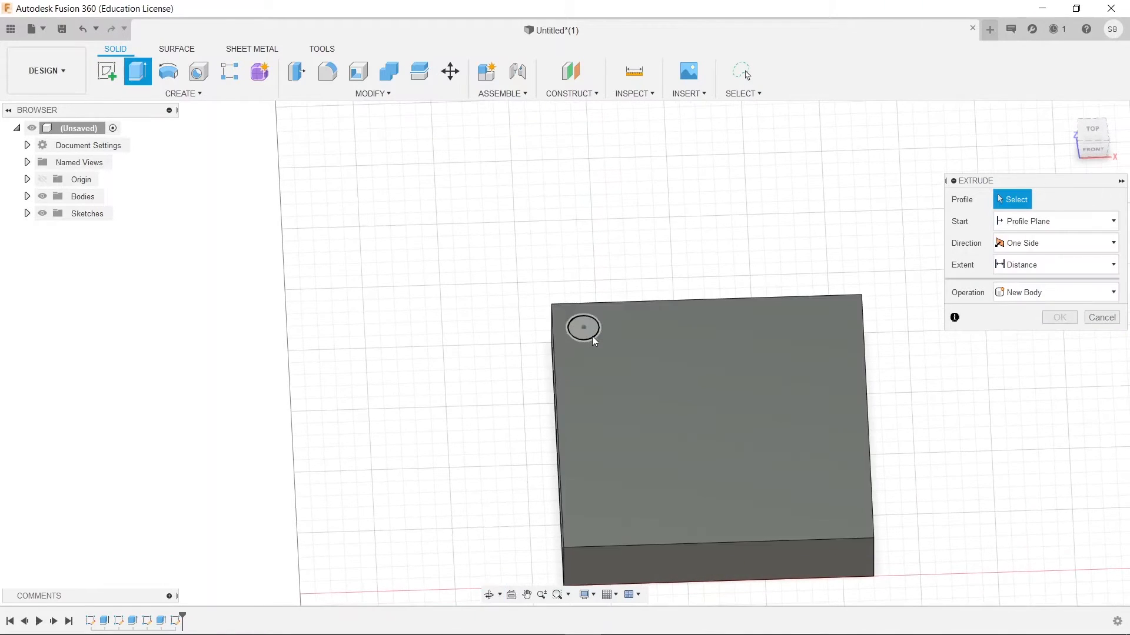
{"action": "left_click", "coordinate": [592, 336]}
{"action": "mouse_move", "coordinate": [744, 404]}
{"action": "middle_mouse_down", "text": "shift"}
{"action": "mouse_move", "coordinate": [756, 326]}
{"action": "mouse_move", "coordinate": [759, 400]}
{"action": "middle_mouse_up", "text": "shift"}
{"action": "left_click", "coordinate": [1059, 264]}
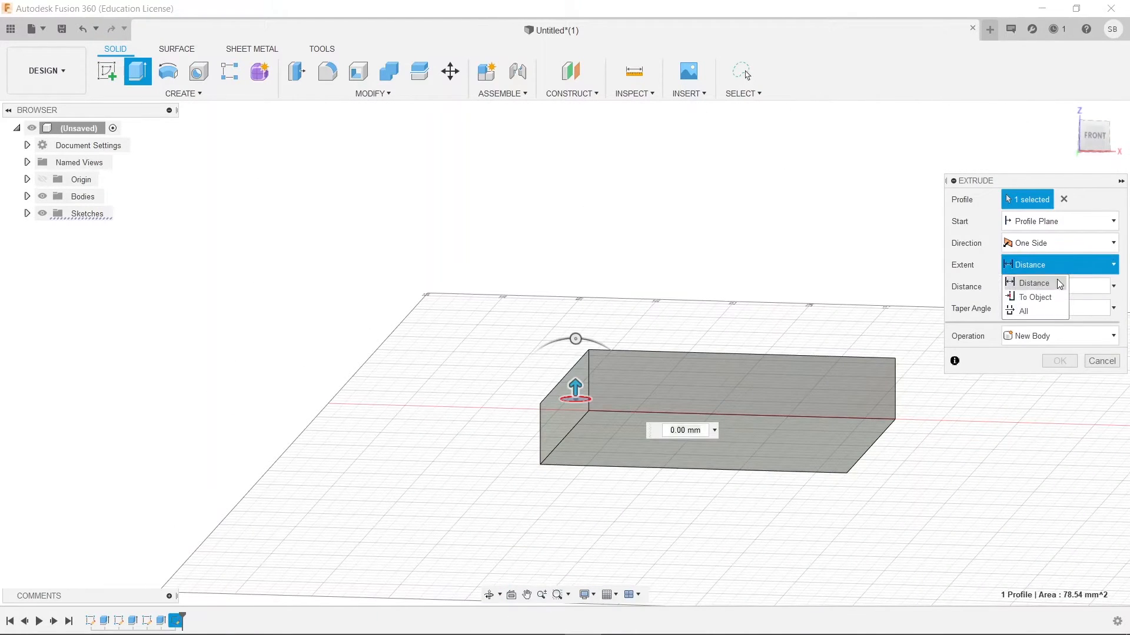
{"action": "left_click", "coordinate": [1035, 292]}
{"action": "left_click", "coordinate": [713, 437]}
{"action": "key", "text": "Return"}
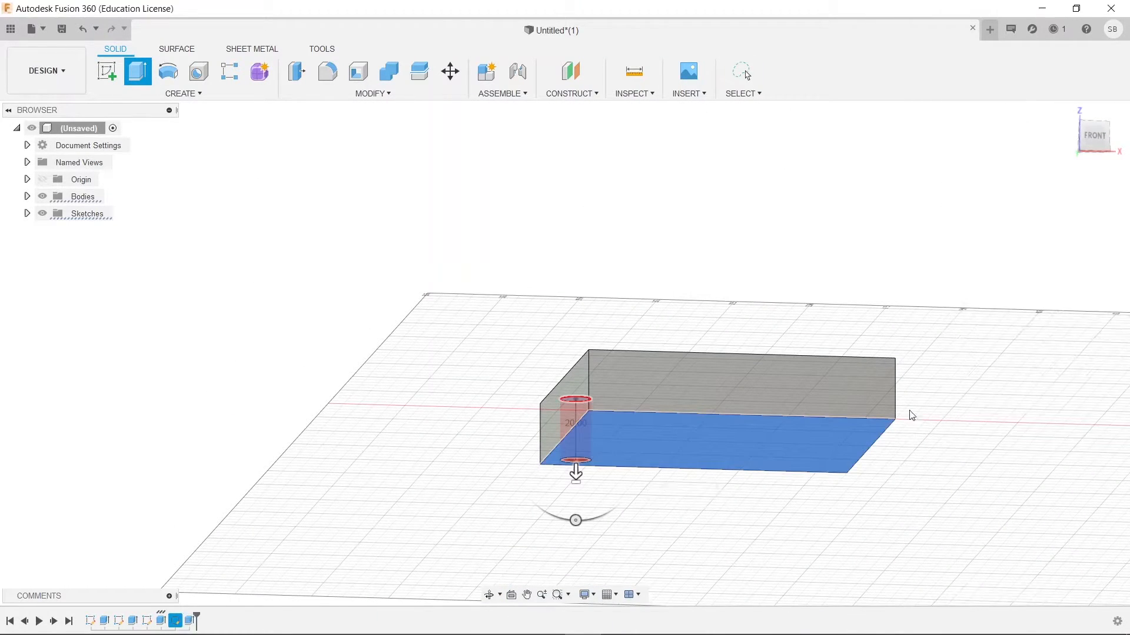
{"action": "middle_click_drag", "start_coordinate": [969, 352], "coordinate": [847, 373], "text": "shift"}
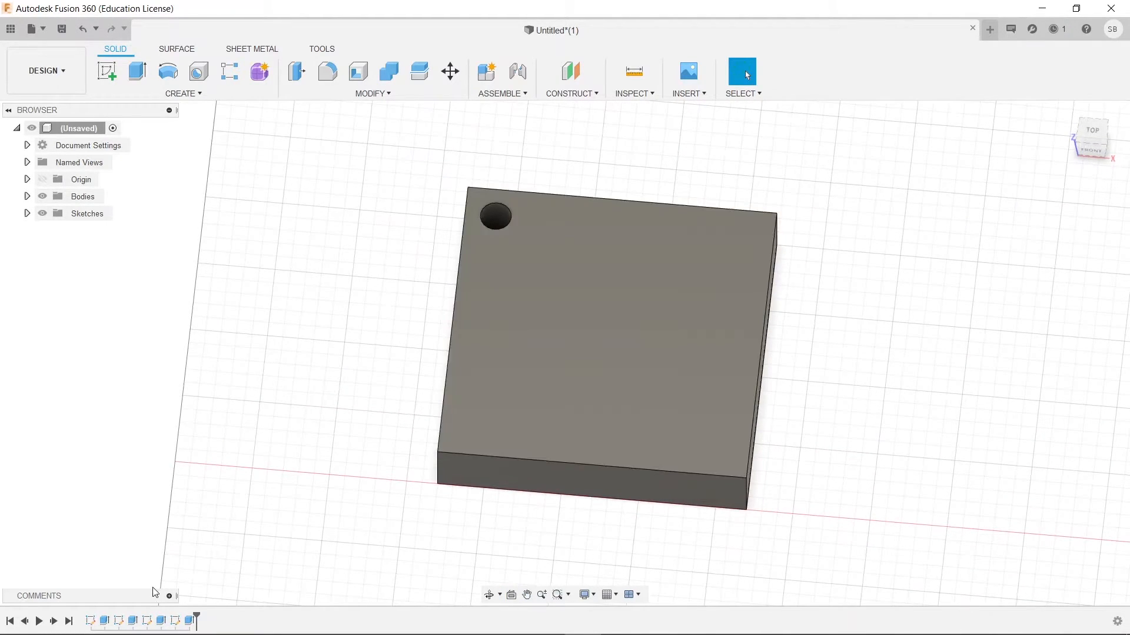
Create a 3 by 3 rectangular pattern of the hole's face along the plate's front edge, with an 80 mm extent in both directions.
{"action": "left_click", "coordinate": [177, 94]}
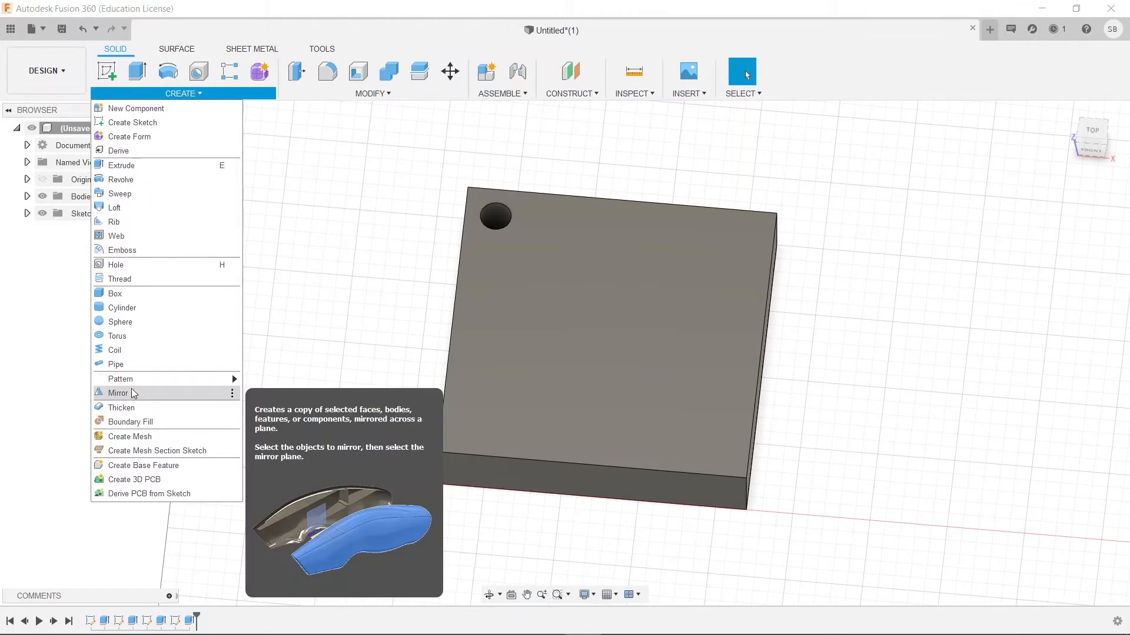
{"action": "mouse_move", "coordinate": [135, 379]}
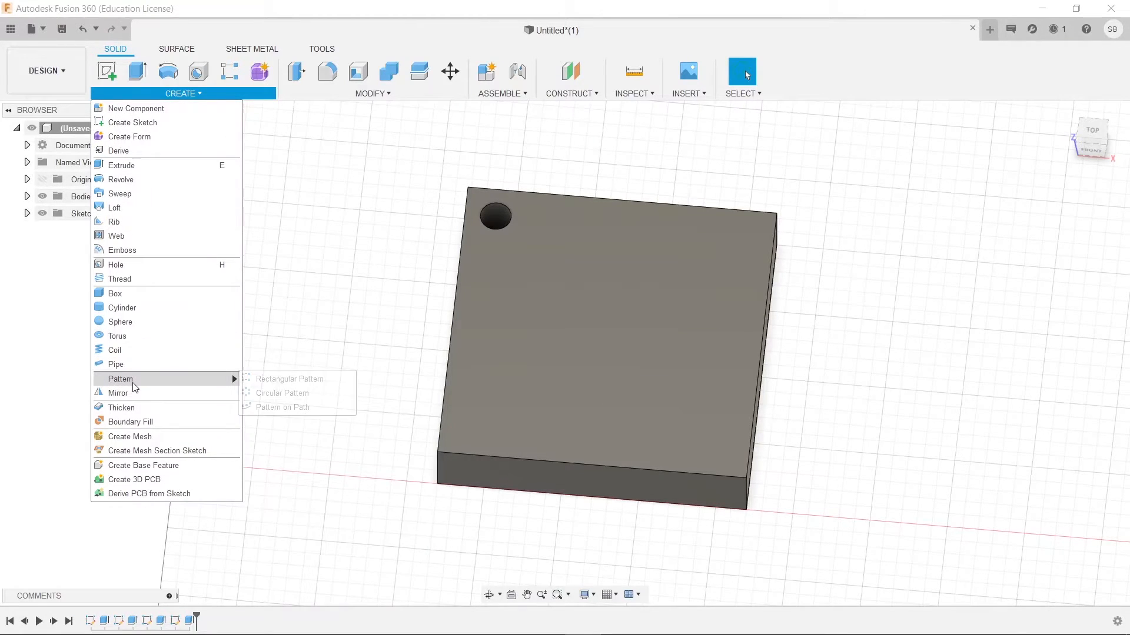
{"action": "left_click", "coordinate": [321, 377]}
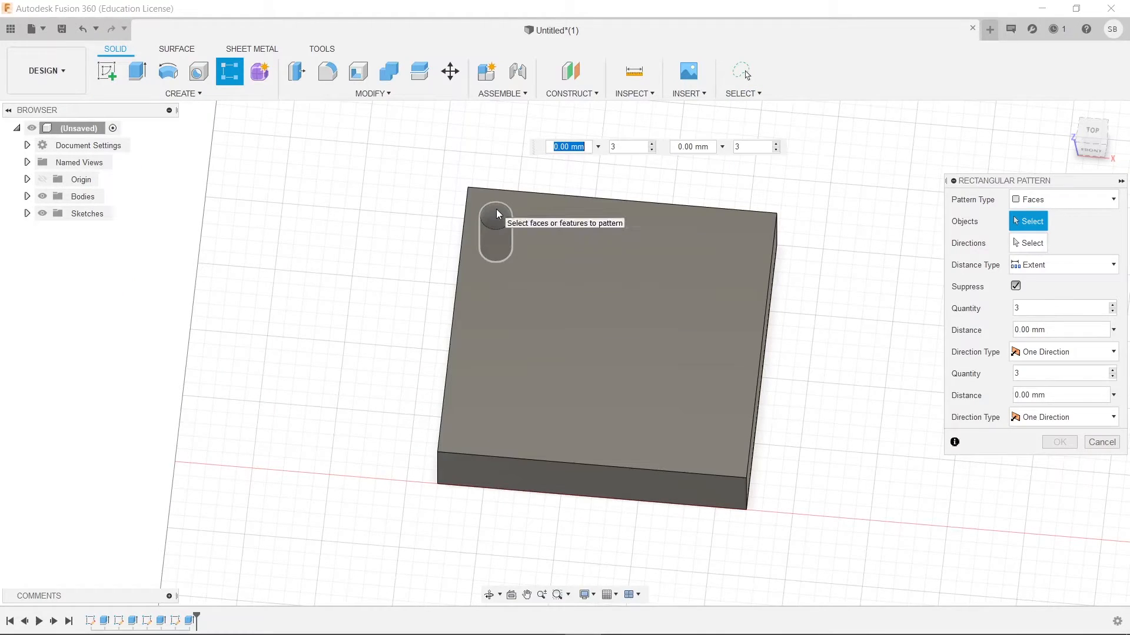
{"action": "left_click", "coordinate": [496, 210]}
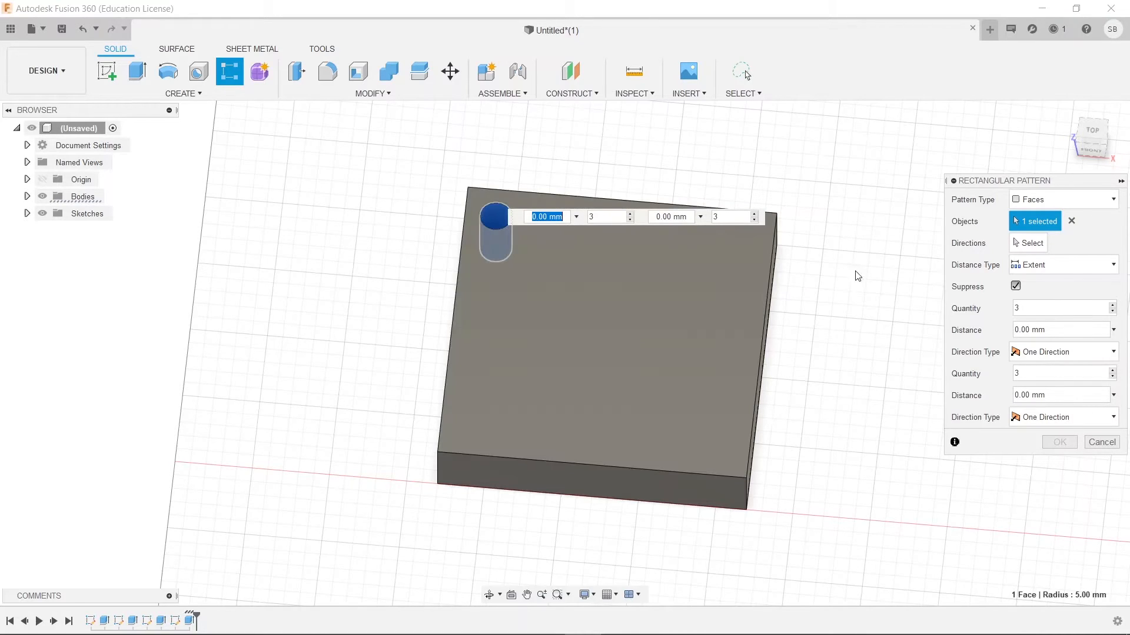
{"action": "left_click", "coordinate": [1029, 243]}
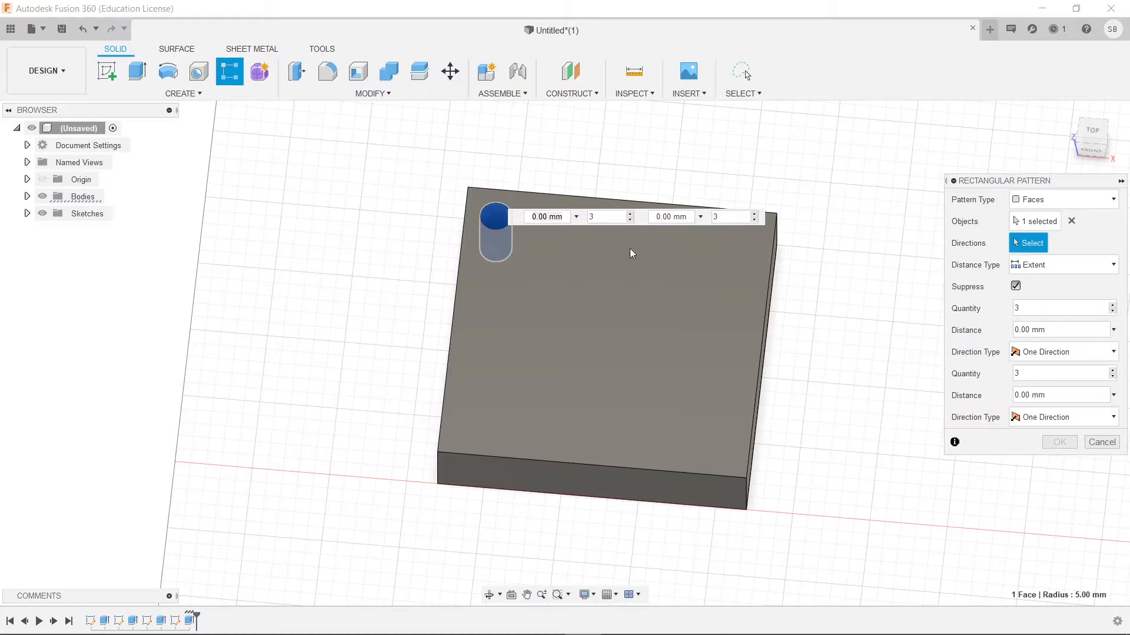
{"action": "left_click", "coordinate": [599, 468]}
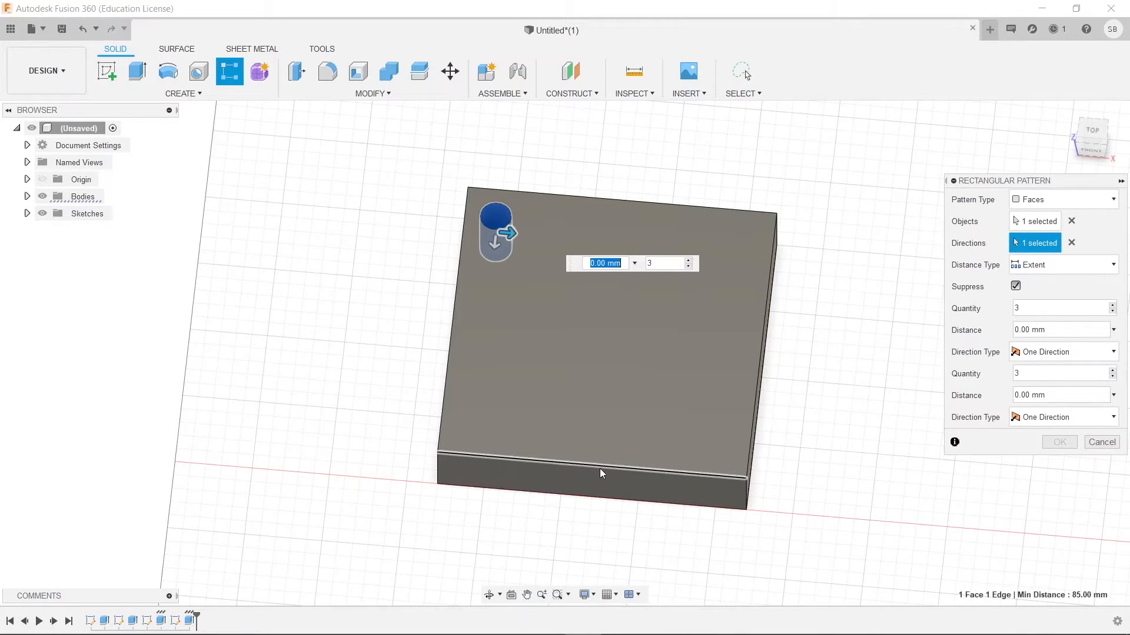
{"action": "left_click_drag", "start_coordinate": [505, 230], "coordinate": [753, 253]}
{"action": "key", "text": "Tab"}
{"action": "left_click_drag", "start_coordinate": [494, 242], "coordinate": [489, 452]}
{"action": "key", "text": "Tab"}
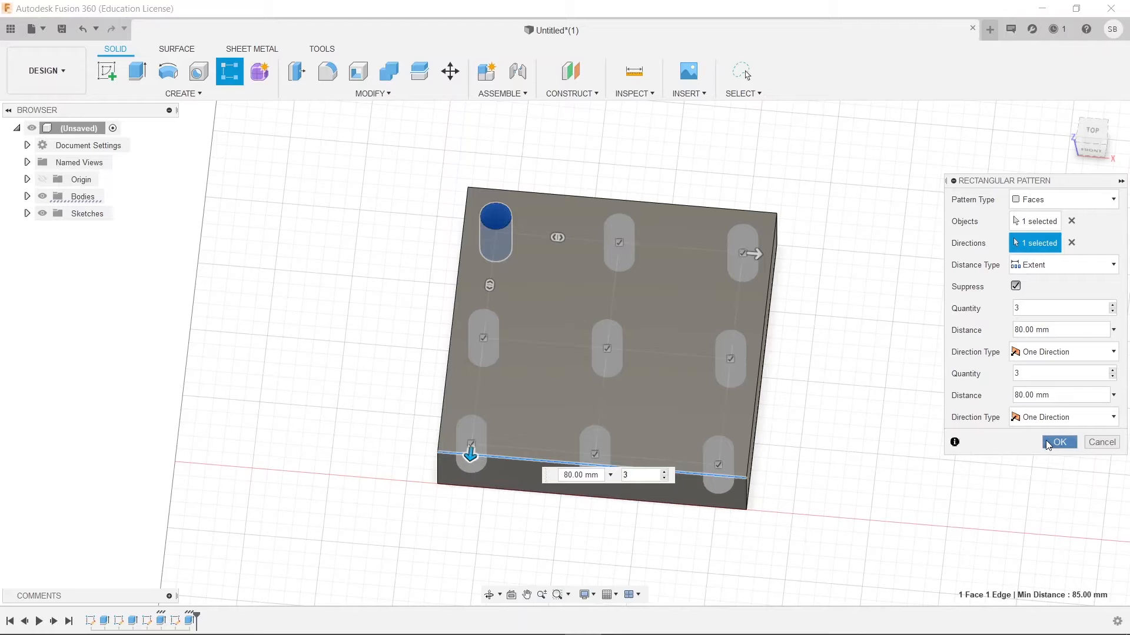
{"action": "left_click", "coordinate": [1046, 440]}
{"action": "middle_click_drag", "start_coordinate": [928, 367], "coordinate": [904, 384], "text": "shift"}
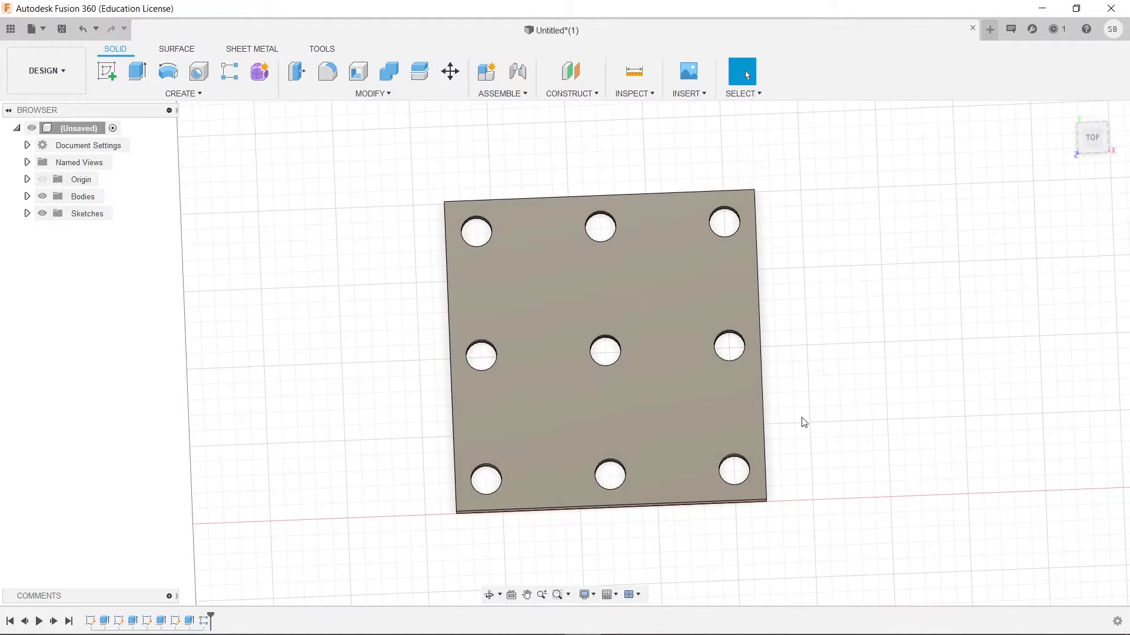
Edit the second plate's base sketch to set the square's height to 150 mm, and finish the sketch.
{"action": "double_click", "coordinate": [146, 620]}
{"action": "double_click", "coordinate": [355, 360]}
{"action": "type", "text": "150"}
{"action": "key", "text": "Return"}
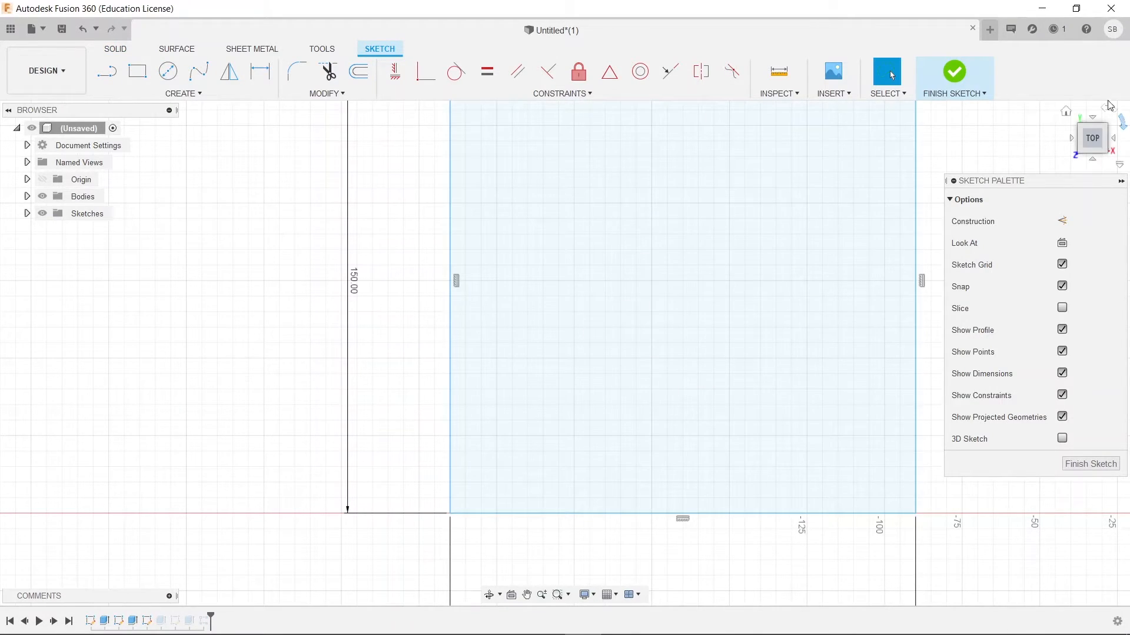
{"action": "left_click", "coordinate": [954, 72]}
{"action": "scroll", "coordinate": [988, 306], "scroll_direction": "down", "scroll_amount": 3}
{"action": "middle_click_drag", "start_coordinate": [989, 304], "coordinate": [922, 334]}
{"action": "key", "text": "Escape"}
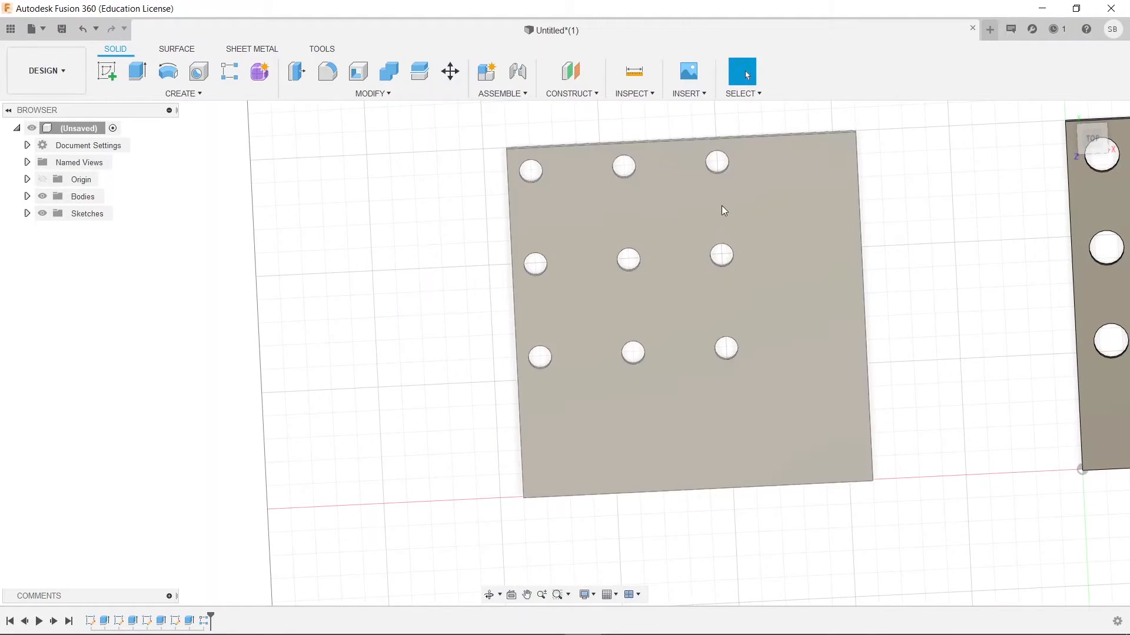
{"action": "middle_click_drag", "start_coordinate": [980, 362], "coordinate": [981, 355], "text": "shift"}
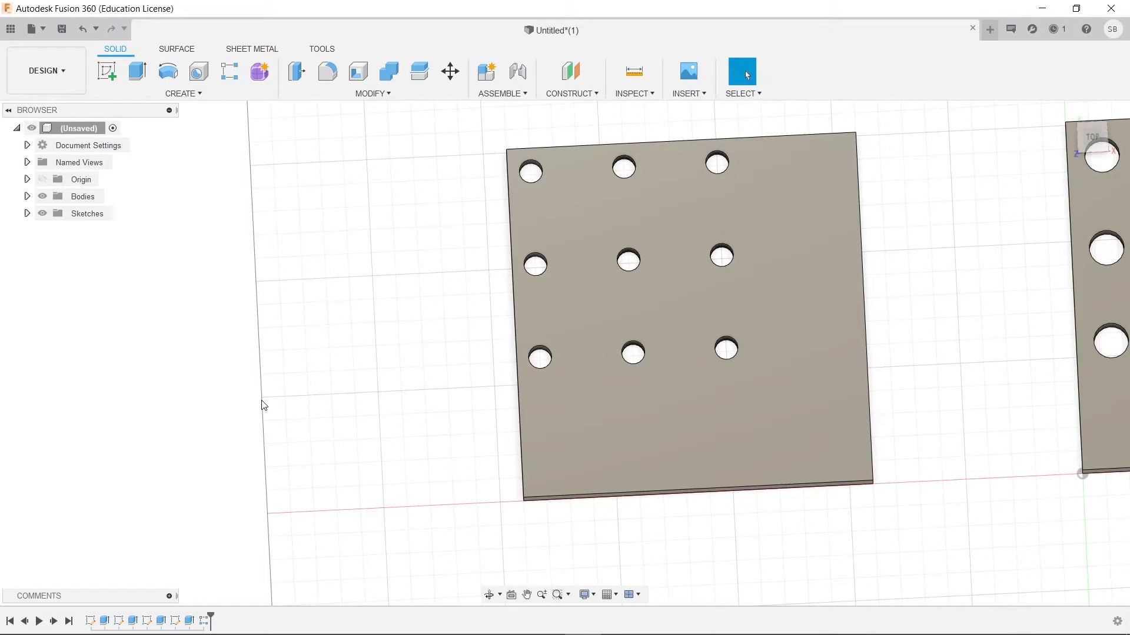
Edit the second plate's rectangular hole pattern so its extent is 130 mm in both directions.
{"action": "double_click", "coordinate": [206, 625]}
{"action": "left_click_drag", "start_coordinate": [729, 175], "coordinate": [845, 168]}
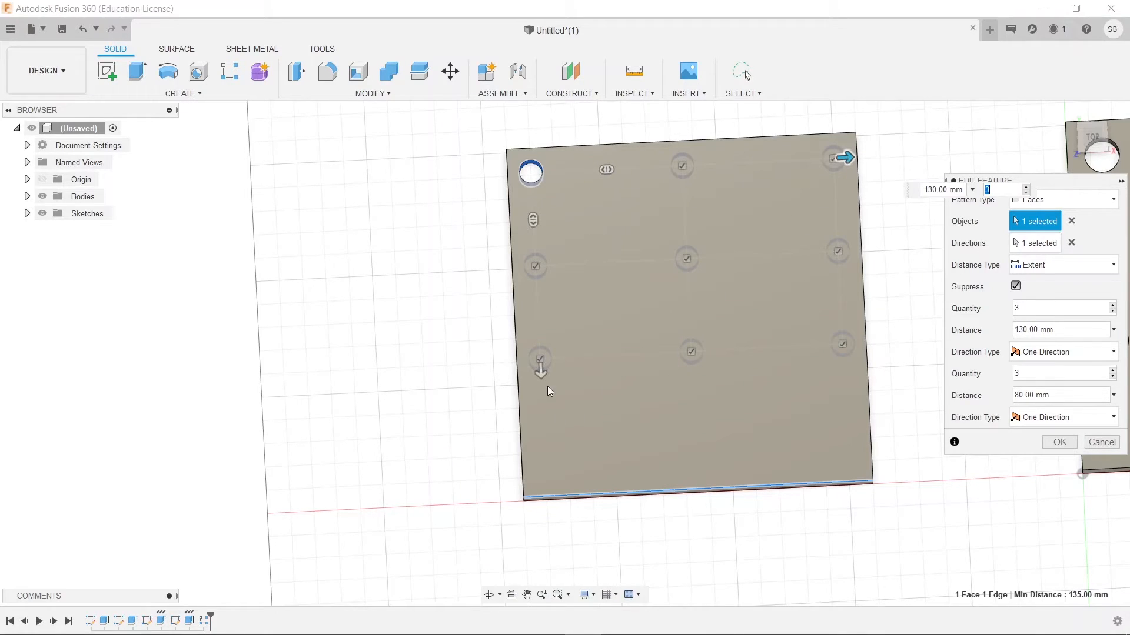
{"action": "left_click_drag", "start_coordinate": [540, 370], "coordinate": [545, 482]}
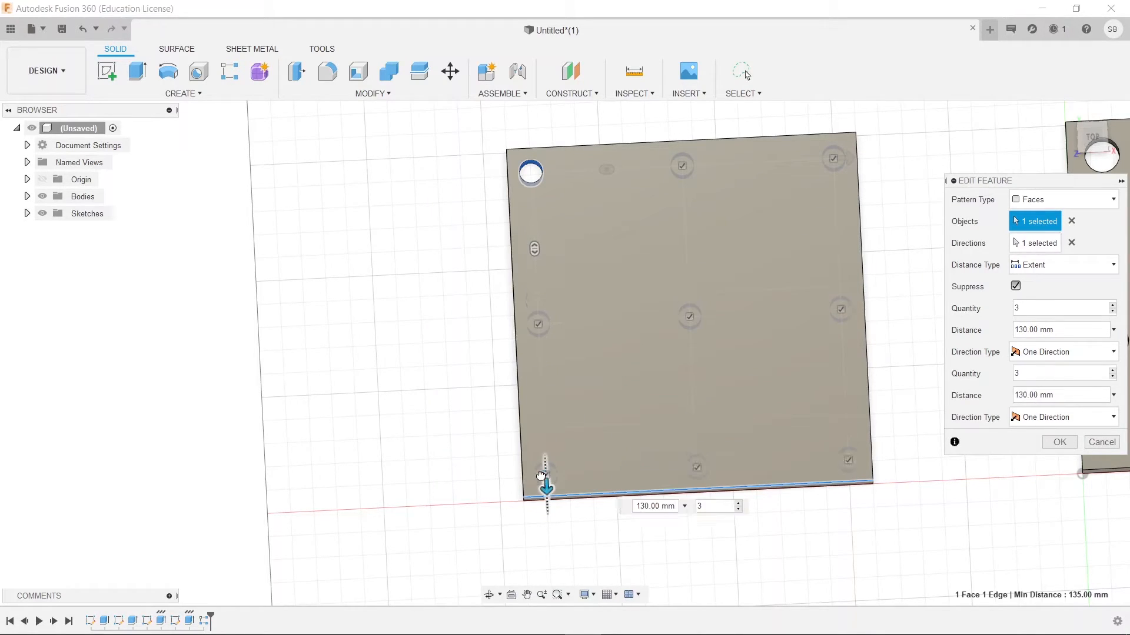
{"action": "left_click", "coordinate": [1057, 442]}
{"action": "middle_click_drag", "start_coordinate": [1033, 436], "coordinate": [888, 424], "text": "shift"}
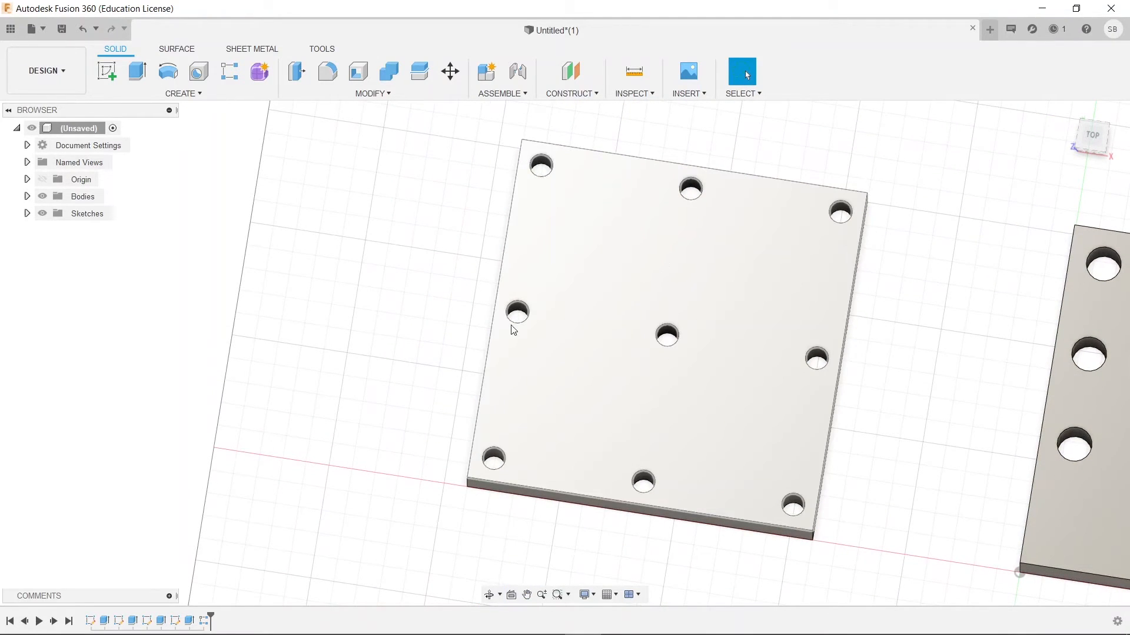
Edit the second plate's hole sketch to set the circle's diameter to 15 mm, and finish the sketch.
{"action": "double_click", "coordinate": [181, 623]}
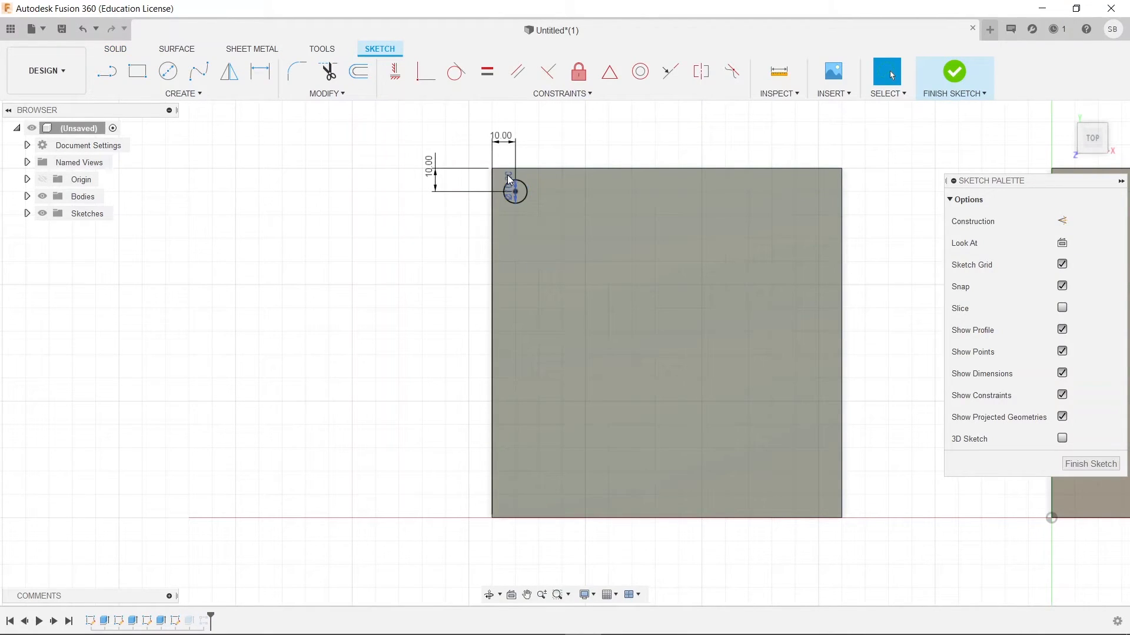
{"action": "double_click", "coordinate": [510, 180]}
{"action": "type", "text": "15"}
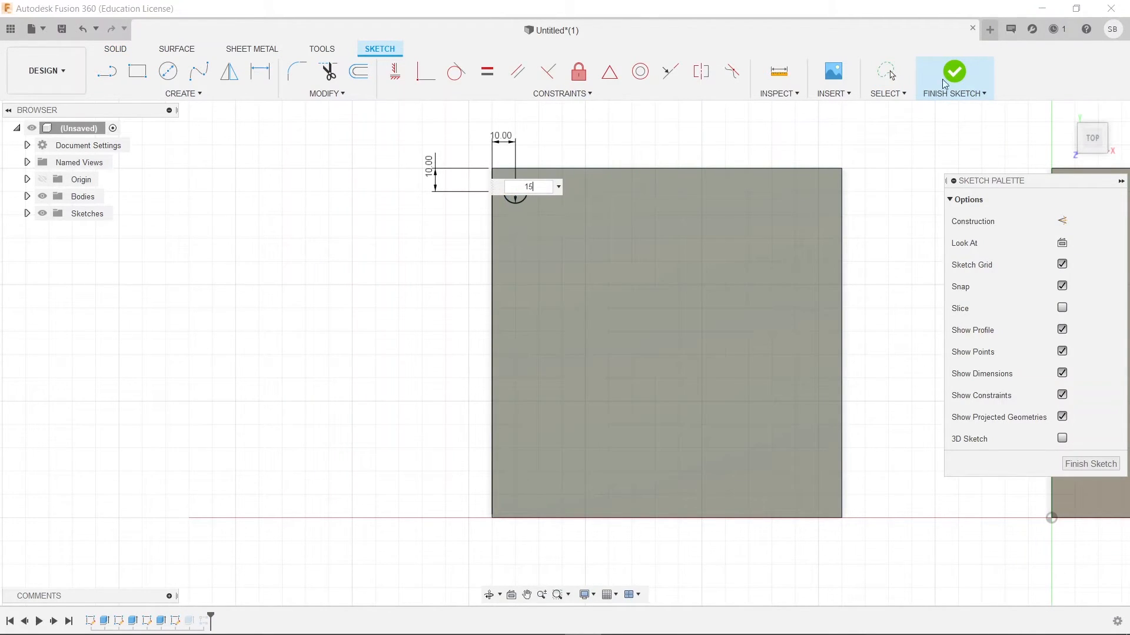
{"action": "key", "text": "Return"}
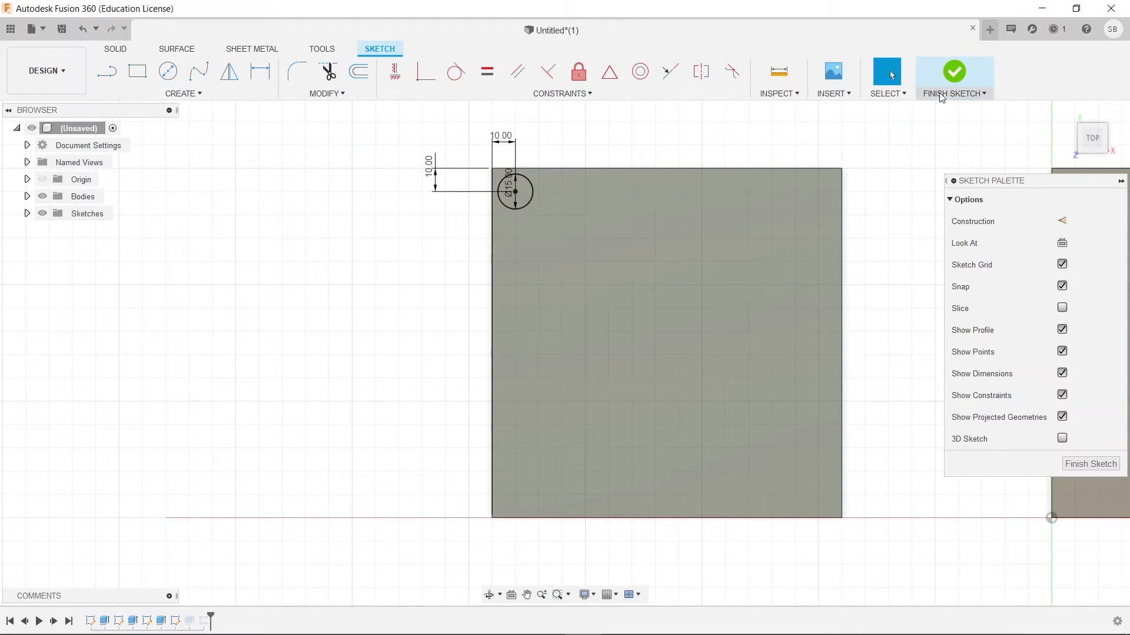
{"action": "left_click", "coordinate": [942, 95]}
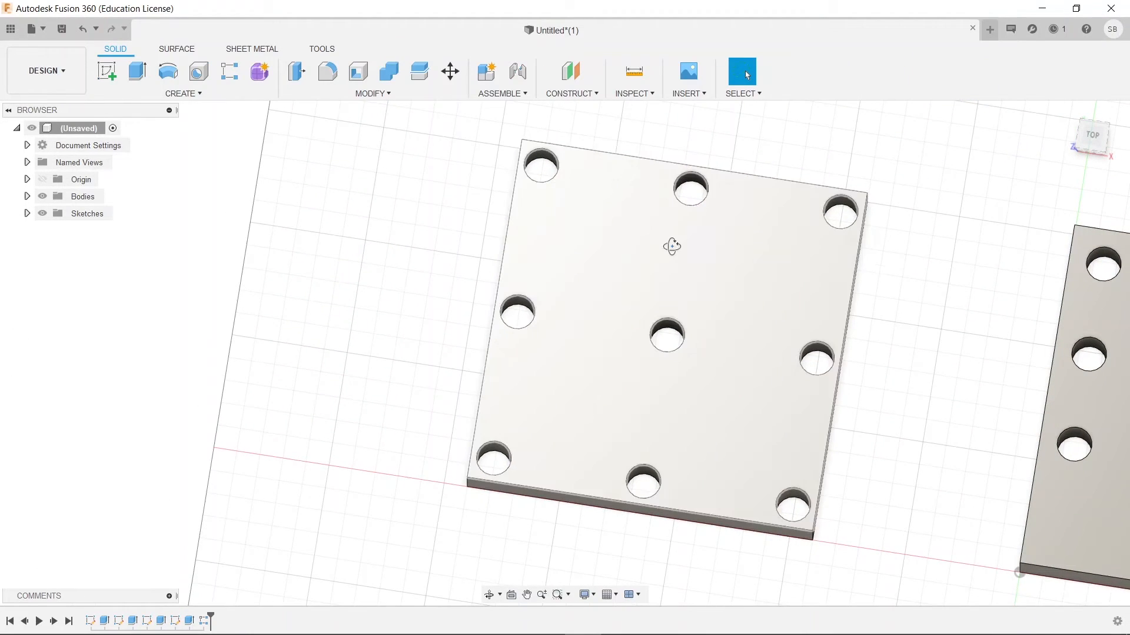
Examine the hole layout on the second plate and compare it with the first plate's pattern.
{"action": "middle_click_drag", "start_coordinate": [673, 248], "coordinate": [679, 264], "text": "shift"}
{"action": "middle_click_drag", "start_coordinate": [950, 410], "coordinate": [945, 401], "text": "shift"}
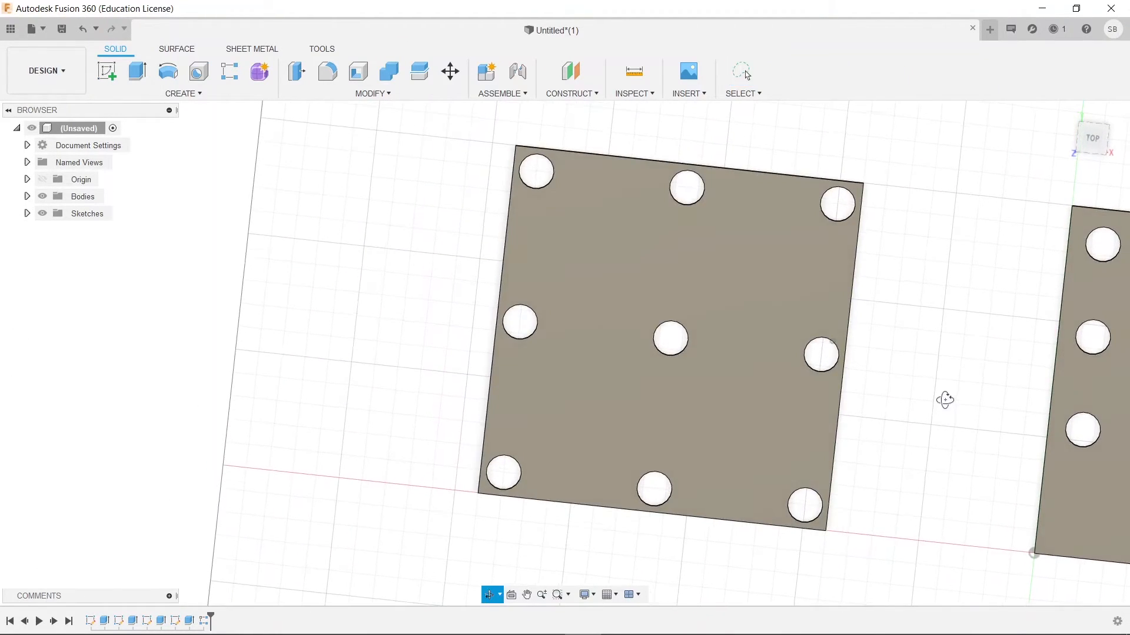
{"action": "middle_click_drag", "start_coordinate": [459, 456], "coordinate": [719, 386], "text": "shift"}
{"action": "scroll", "coordinate": [940, 402], "scroll_direction": "down", "scroll_amount": 3}
{"action": "middle_click_drag", "start_coordinate": [825, 468], "coordinate": [712, 486], "text": "shift"}
{"action": "middle_click_drag", "start_coordinate": [810, 252], "coordinate": [842, 403]}
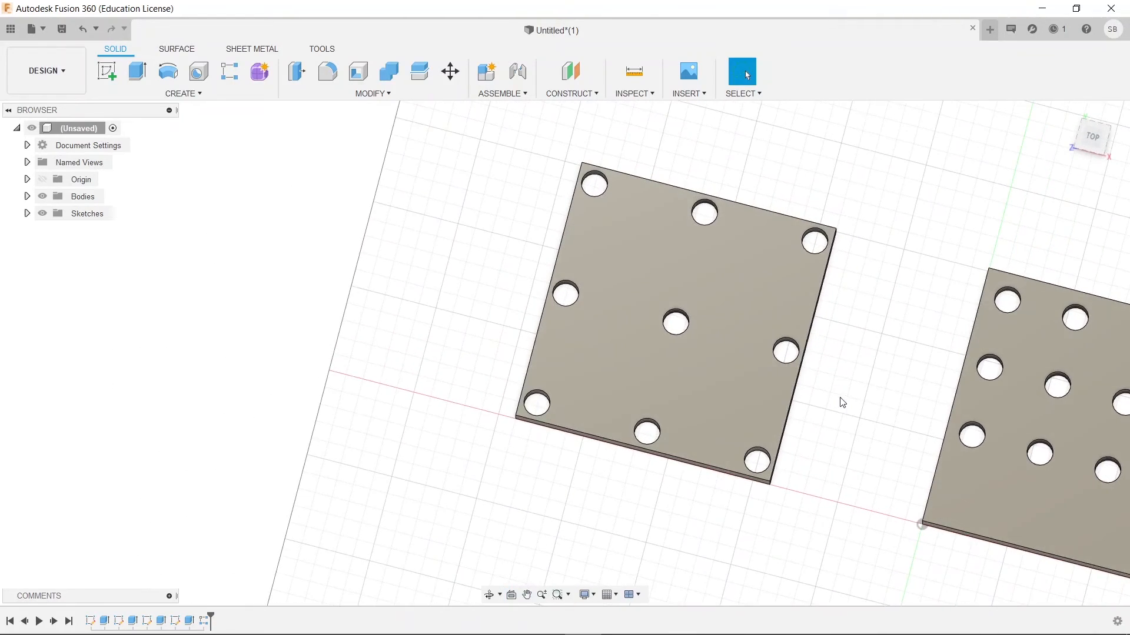
{"action": "middle_click_drag", "start_coordinate": [913, 395], "coordinate": [608, 353]}
{"action": "scroll", "coordinate": [690, 353], "scroll_direction": "up", "scroll_amount": 2}
{"action": "scroll", "coordinate": [690, 352], "scroll_direction": "up", "scroll_amount": 1}
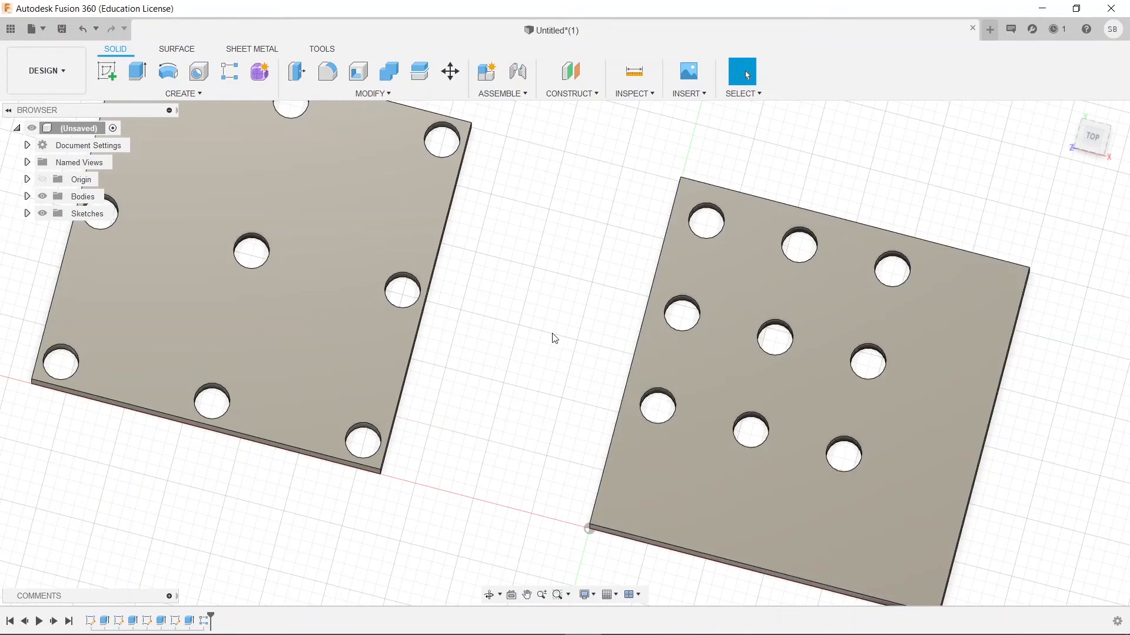
{"action": "middle_click_drag", "start_coordinate": [545, 329], "coordinate": [734, 385]}
{"action": "scroll", "coordinate": [488, 361], "scroll_direction": "down", "scroll_amount": 2}
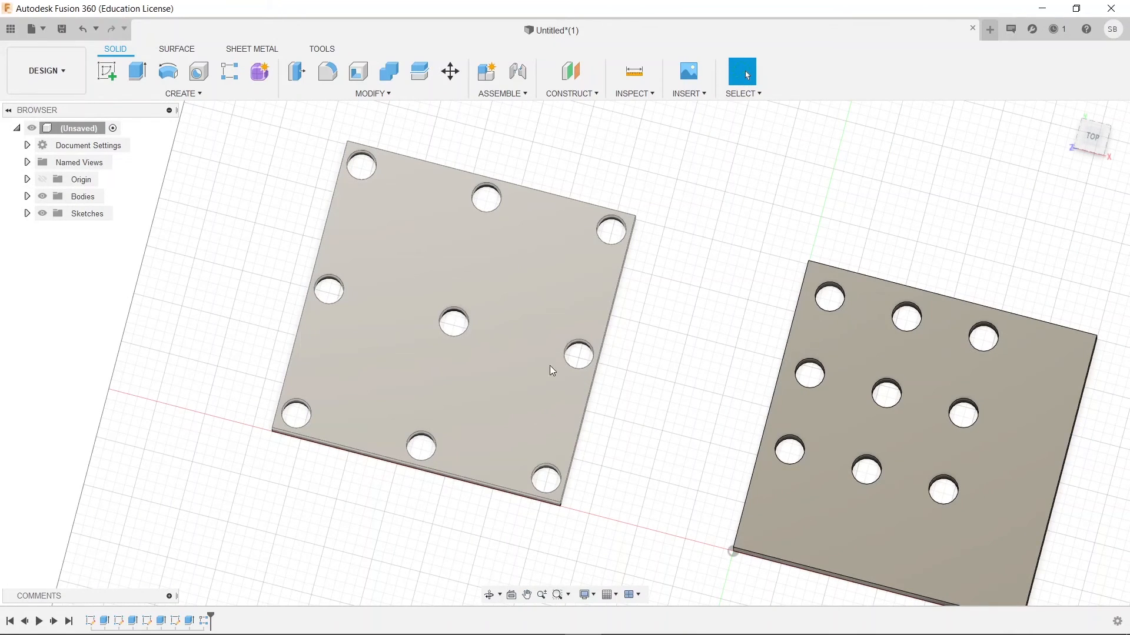